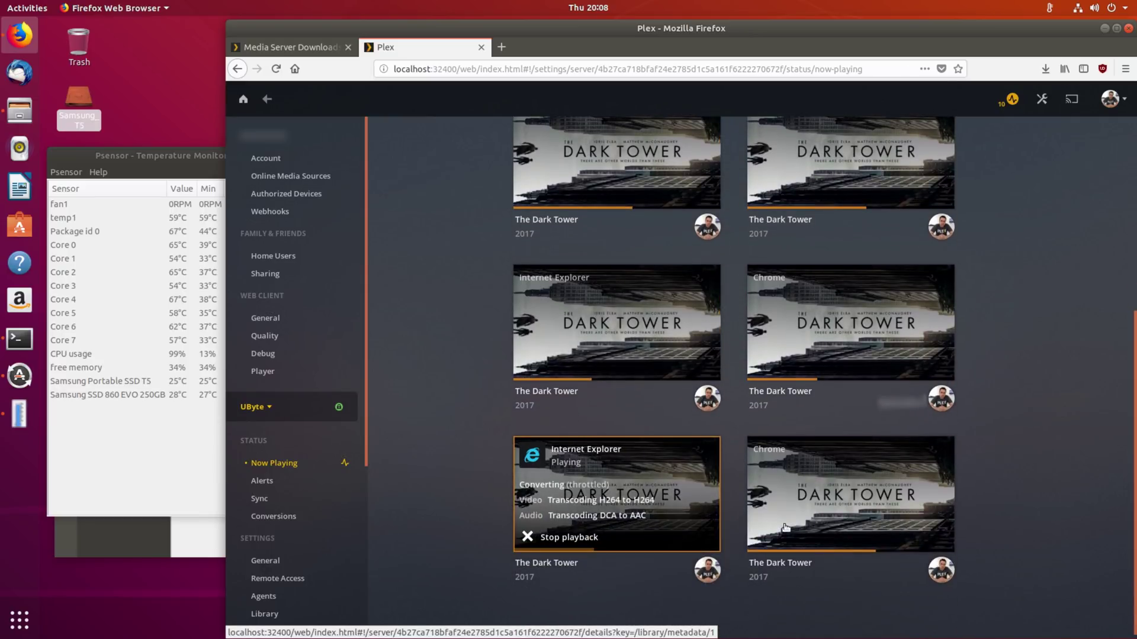
- Raise the Psensor temperature monitor and show the full Show Applications grid
{"action": "left_click", "coordinate": [83, 439]}
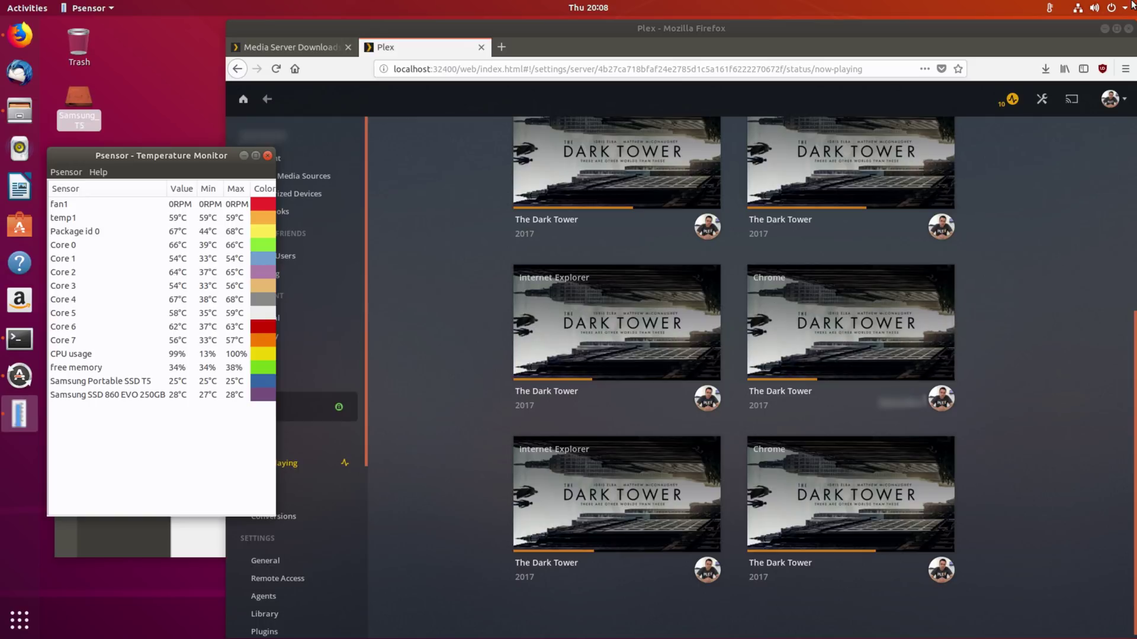
{"action": "key", "text": "super+a"}
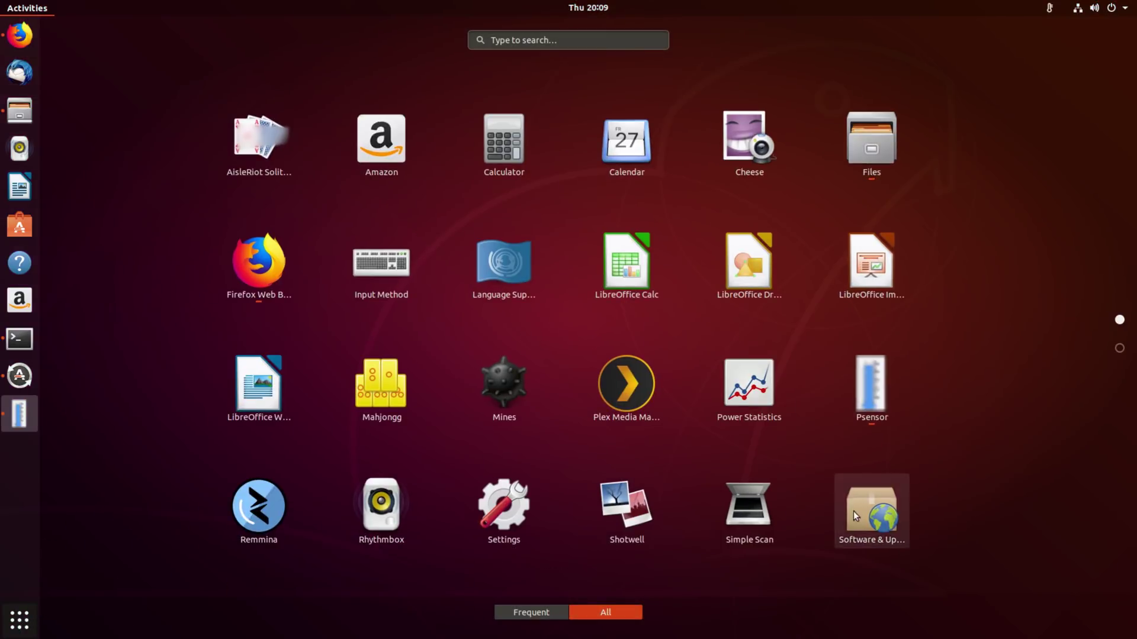
- Launch Software & Updates and go to its Additional Drivers settings for the GTX 980 Ti
{"action": "left_click", "coordinate": [855, 510]}
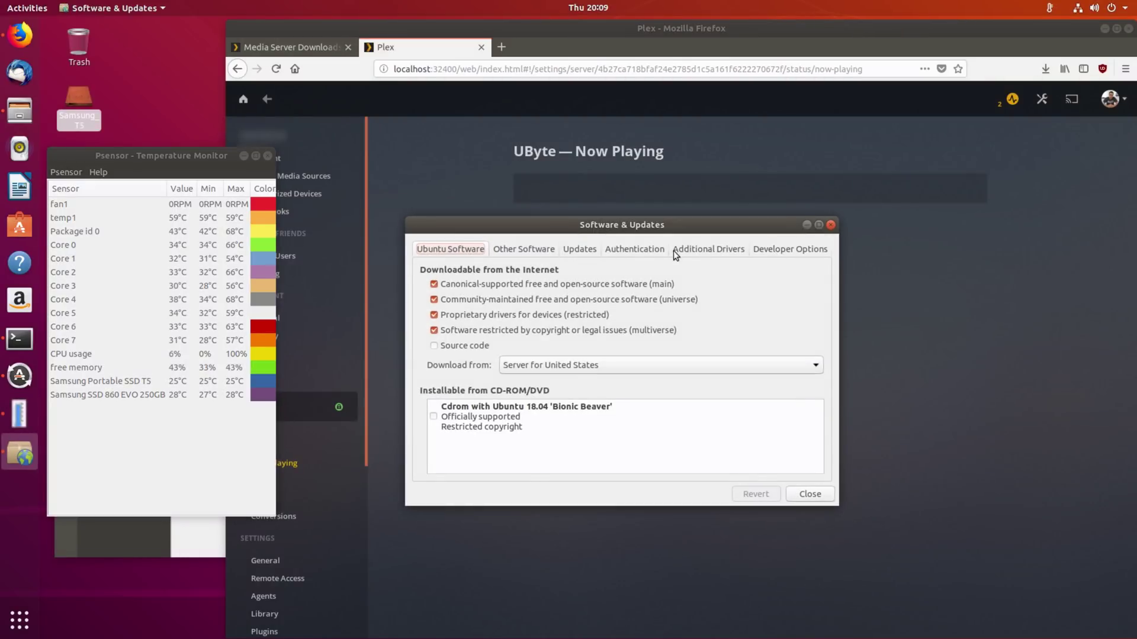
{"action": "left_click", "coordinate": [676, 251]}
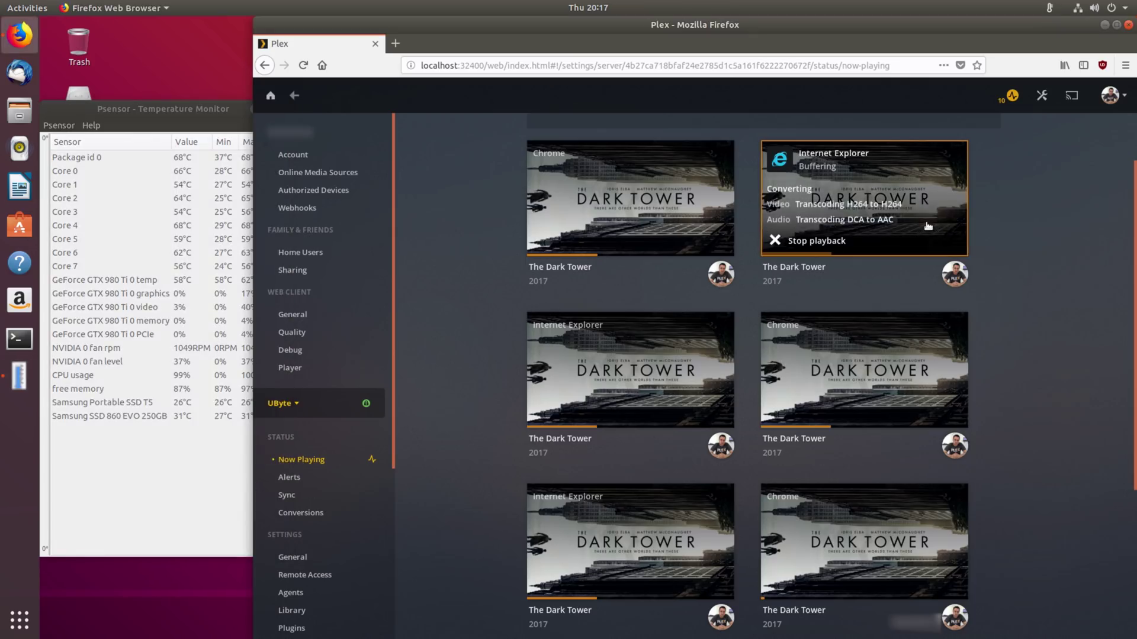
{"action": "mouse_move", "coordinate": [915, 426]}
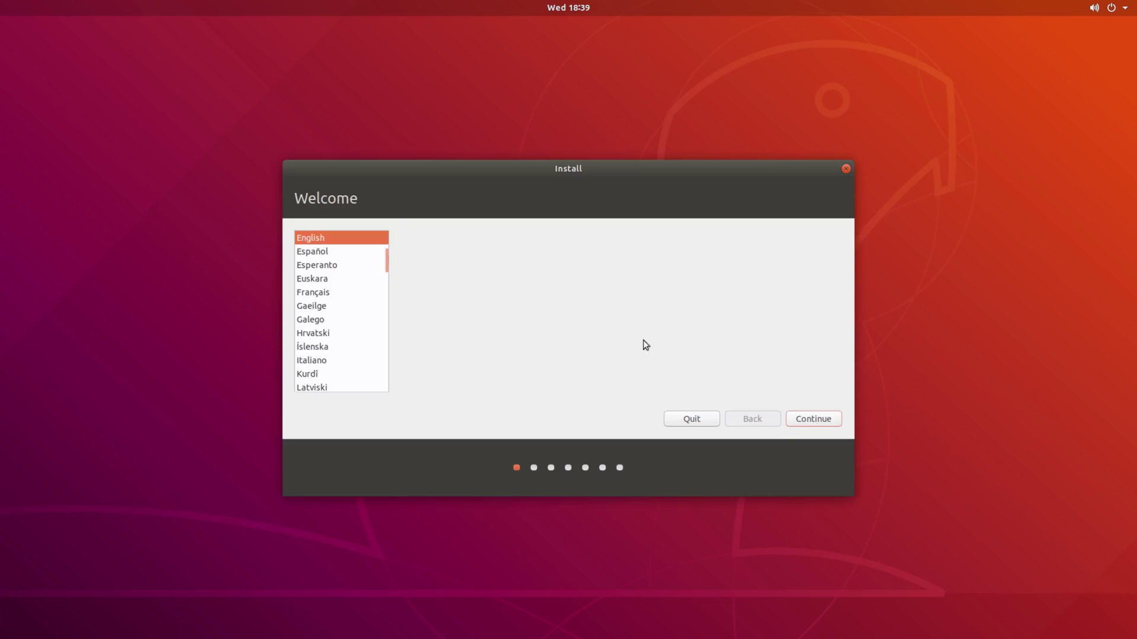
- Skip through the installer pages, switch to the tty3 console and log in
{"action": "left_click", "coordinate": [814, 419]}
{"action": "left_click", "coordinate": [814, 419]}
{"action": "left_click", "coordinate": [813, 418]}
{"action": "left_click", "coordinate": [814, 418]}
{"action": "left_click", "coordinate": [813, 419]}
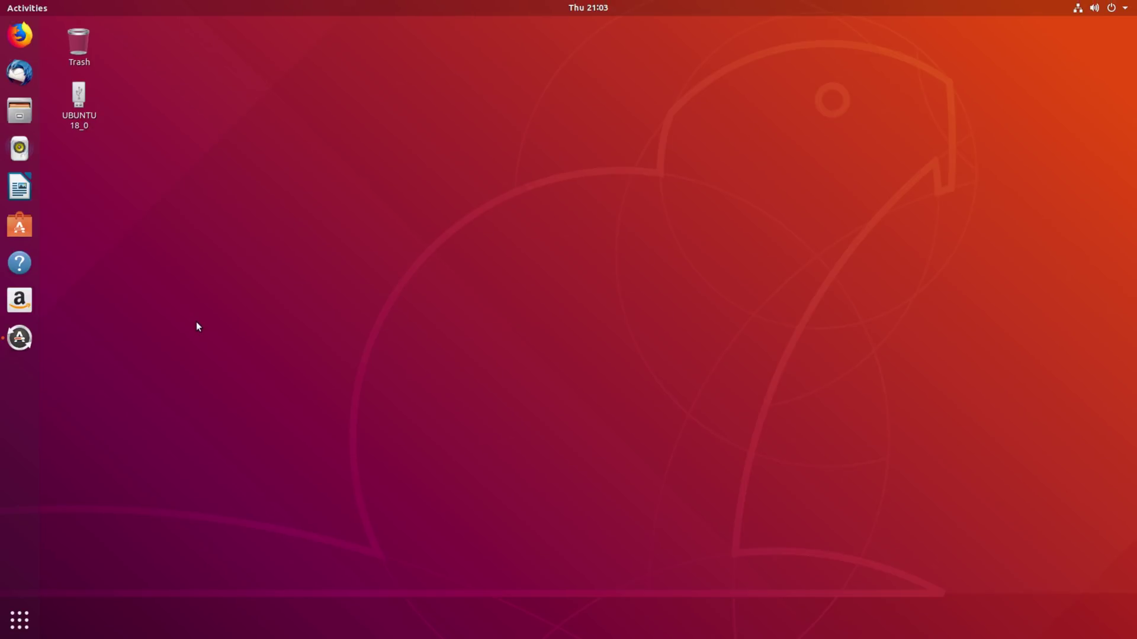
{"action": "key", "text": "ctrl+alt+F3"}
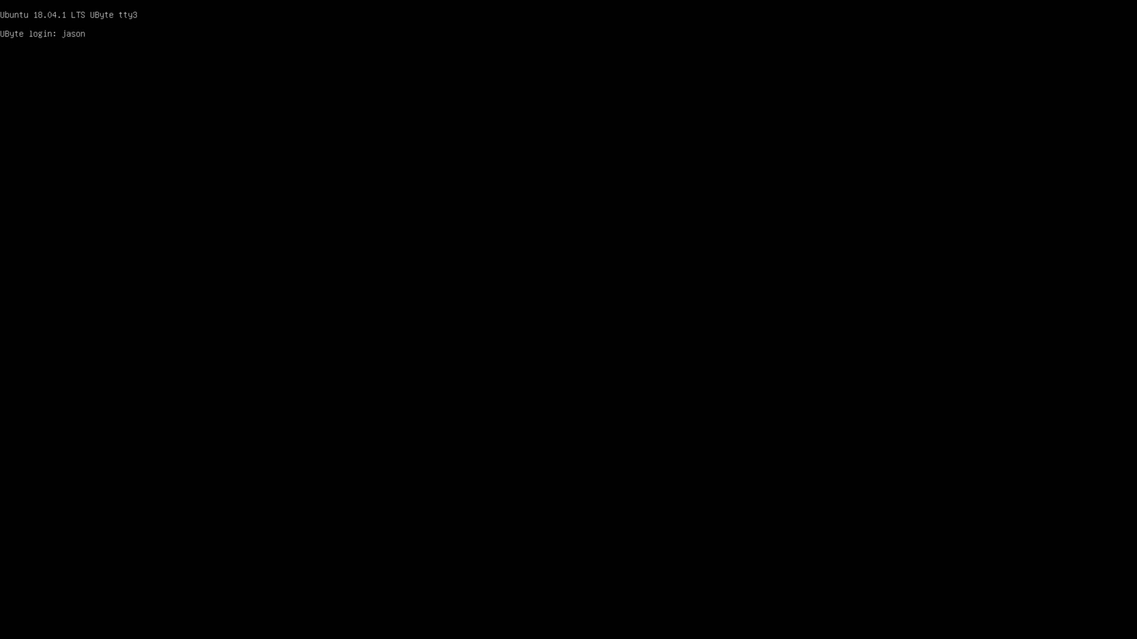
{"action": "key", "text": "Return"}
{"action": "key", "text": "Return"}
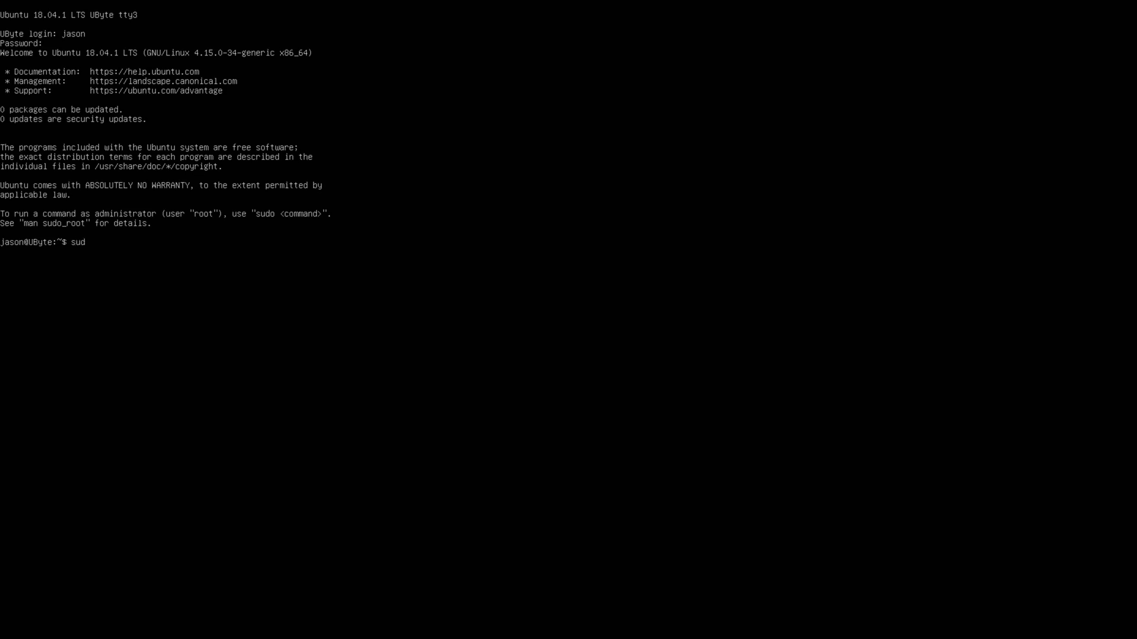
- Purge every nvidia-* package with apt-get remove --purge, then prepare the blacklist-nouveau.conf nano command
{"action": "type", "text": "a"}
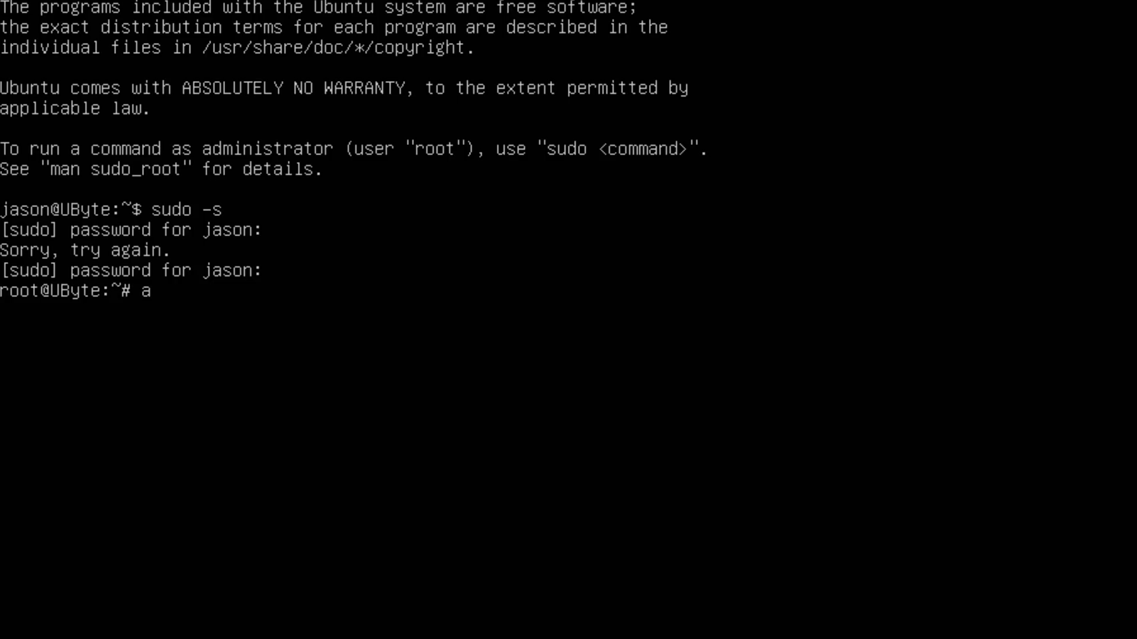
{"action": "type", "text": "pt-get remove --"}
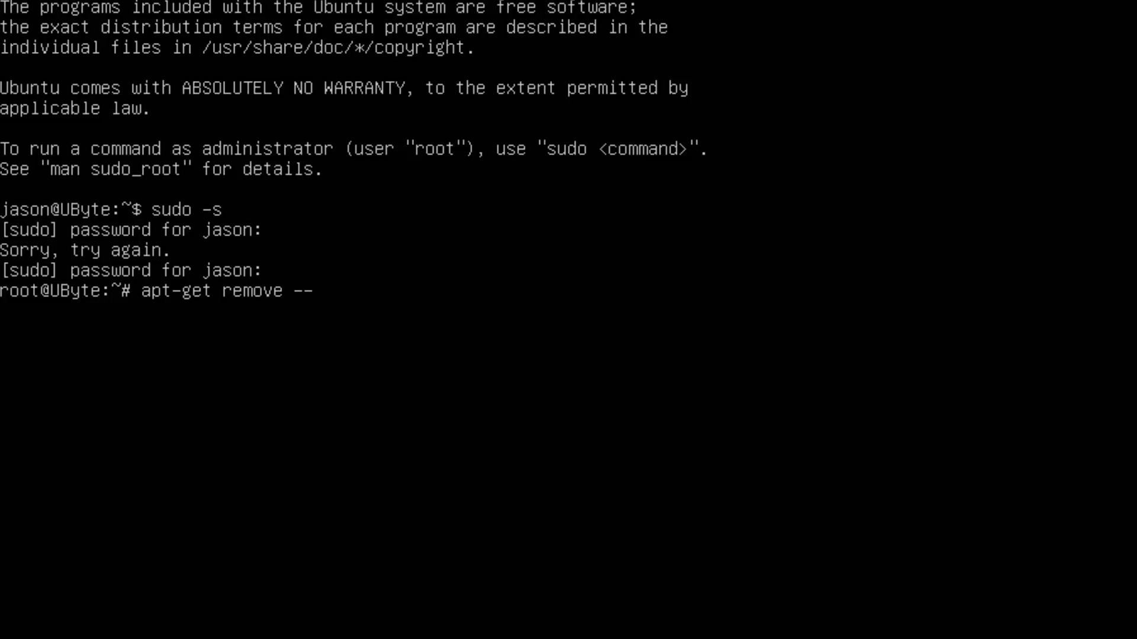
{"action": "type", "text": "purge nvidia-*"}
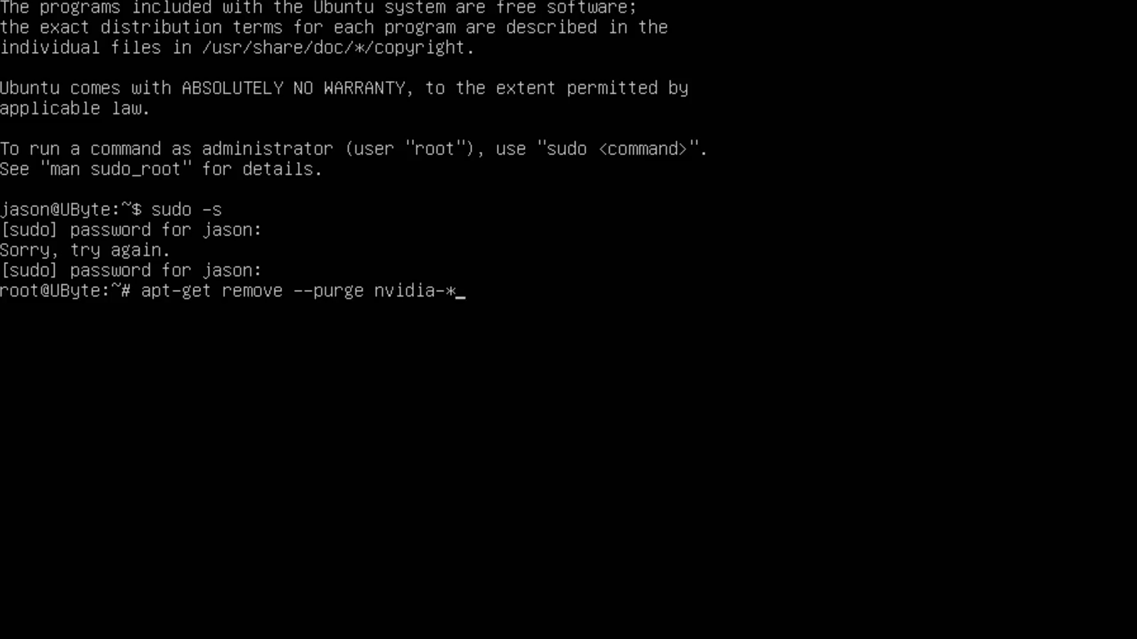
{"action": "key", "text": "Return"}
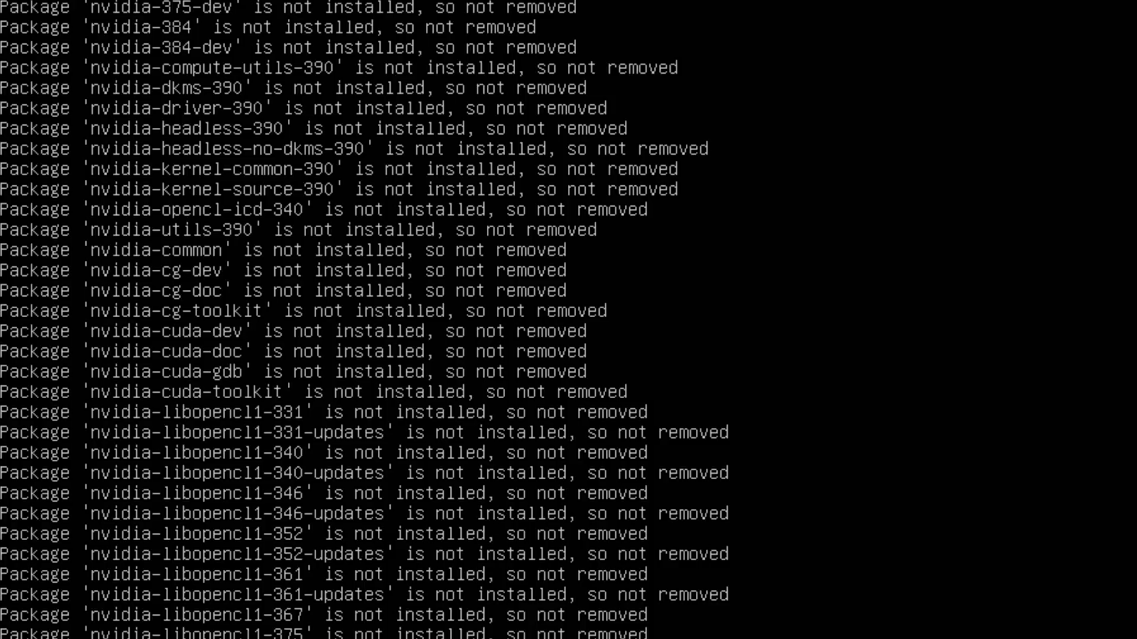
{"action": "type", "text": "nano /et"}
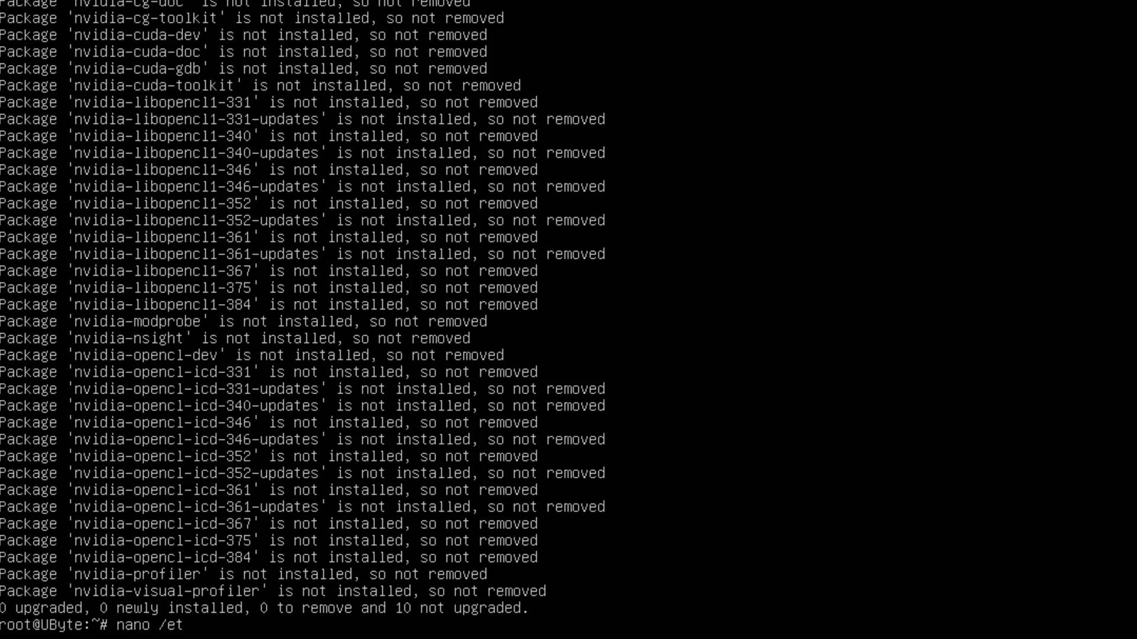
{"action": "type", "text": "c/modprobe.d/blacklist-no"}
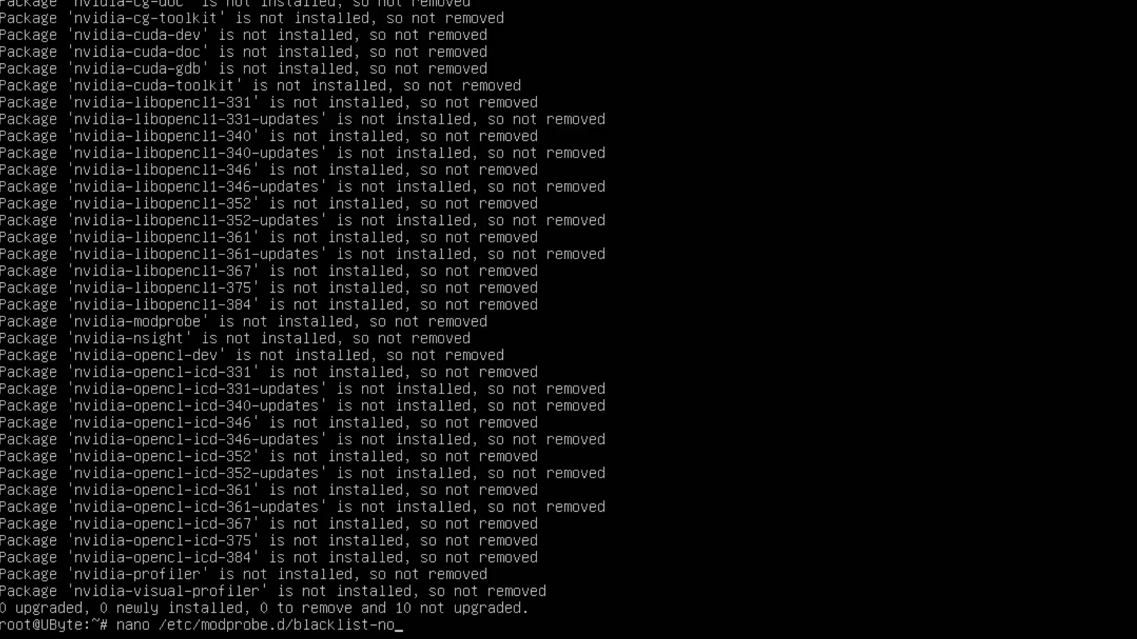
{"action": "type", "text": "uveau.conf"}
- Write 'blacklist nouveau' and 'options nouveau modset=0' into blacklist-nouveau.conf, save it and exit nano
{"action": "key", "text": "Return"}
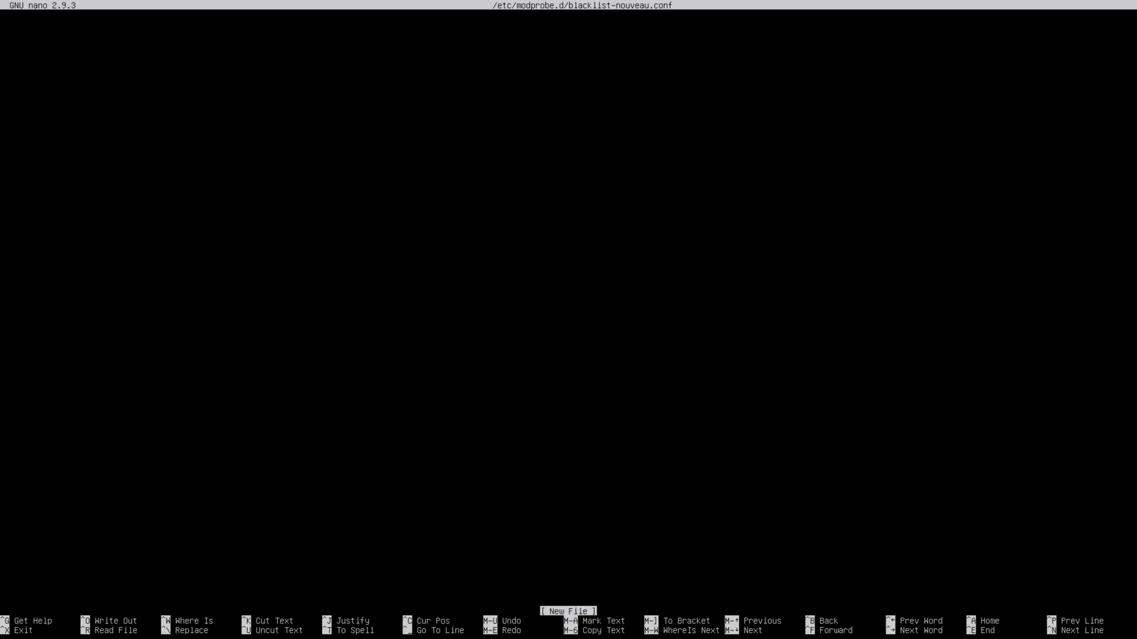
{"action": "type", "text": "blacklist no"}
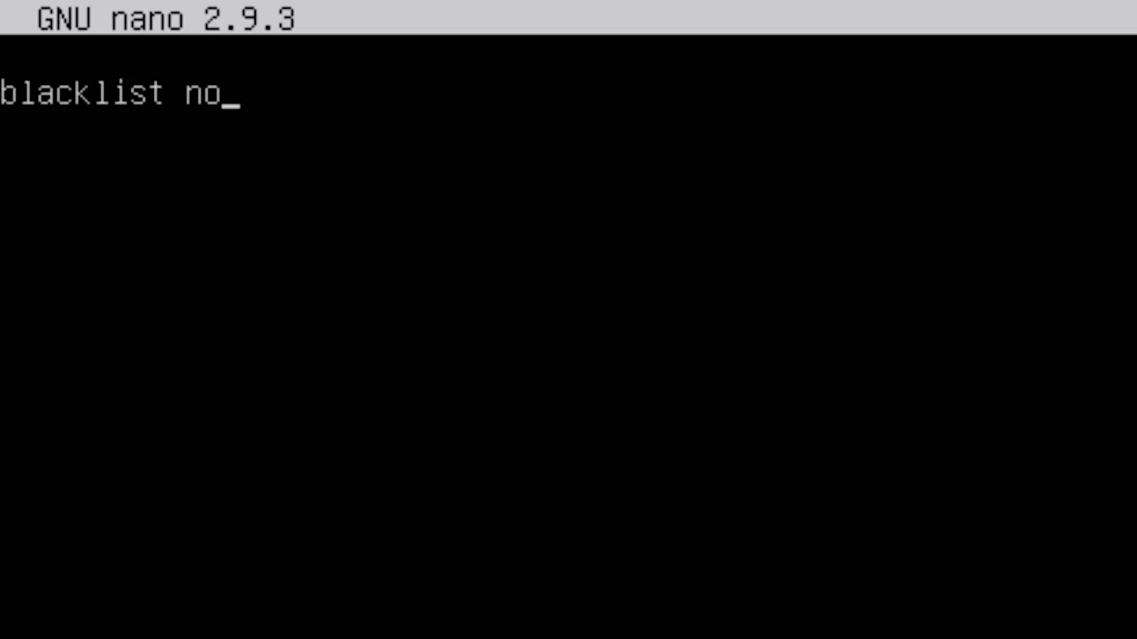
{"action": "type", "text": "uveau"}
{"action": "key", "text": "Return"}
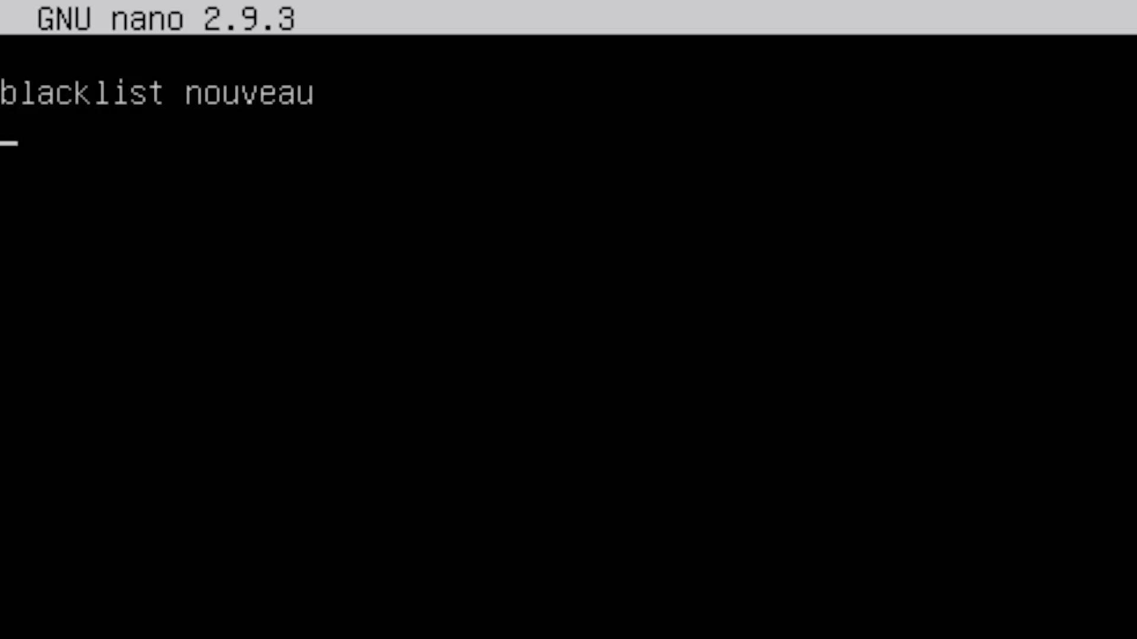
{"action": "type", "text": "options nou"}
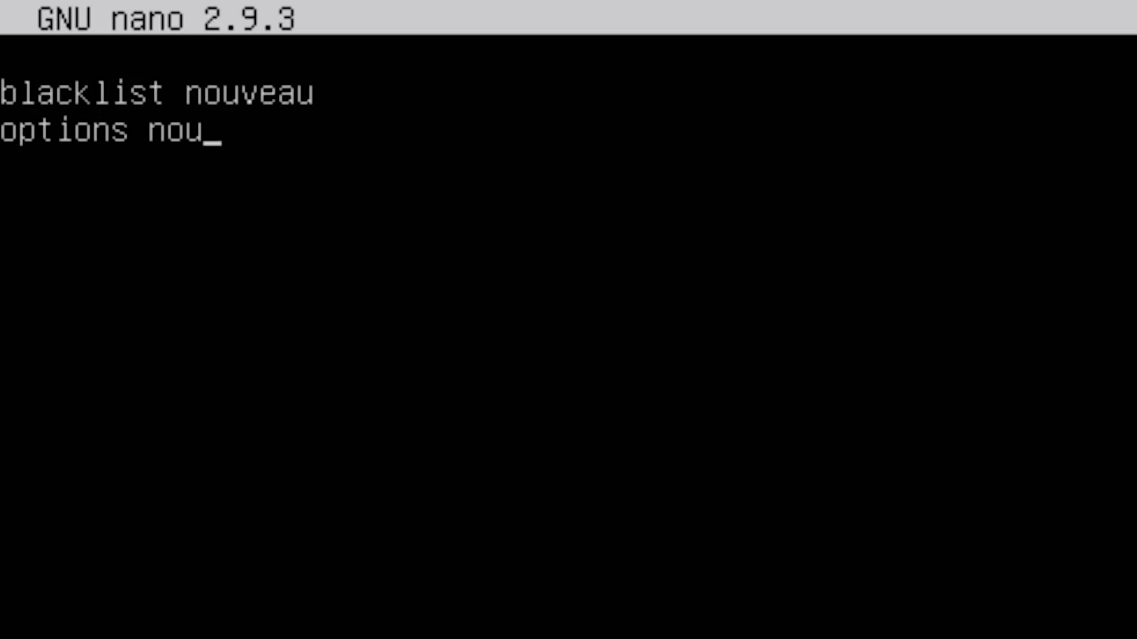
{"action": "type", "text": "veau modset"}
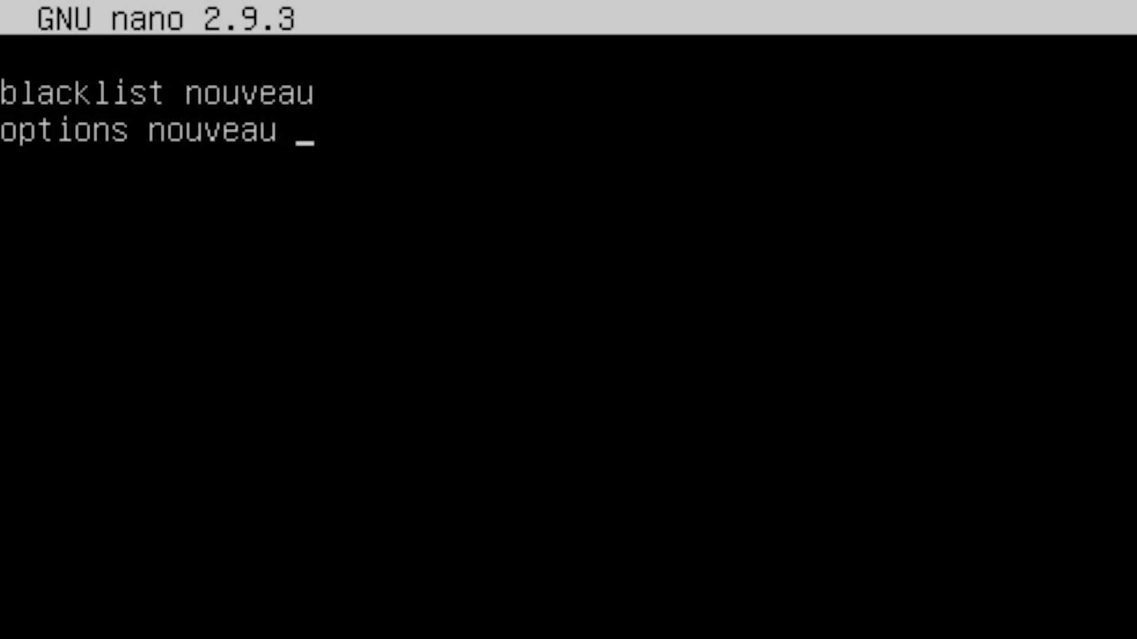
{"action": "type", "text": "=0"}
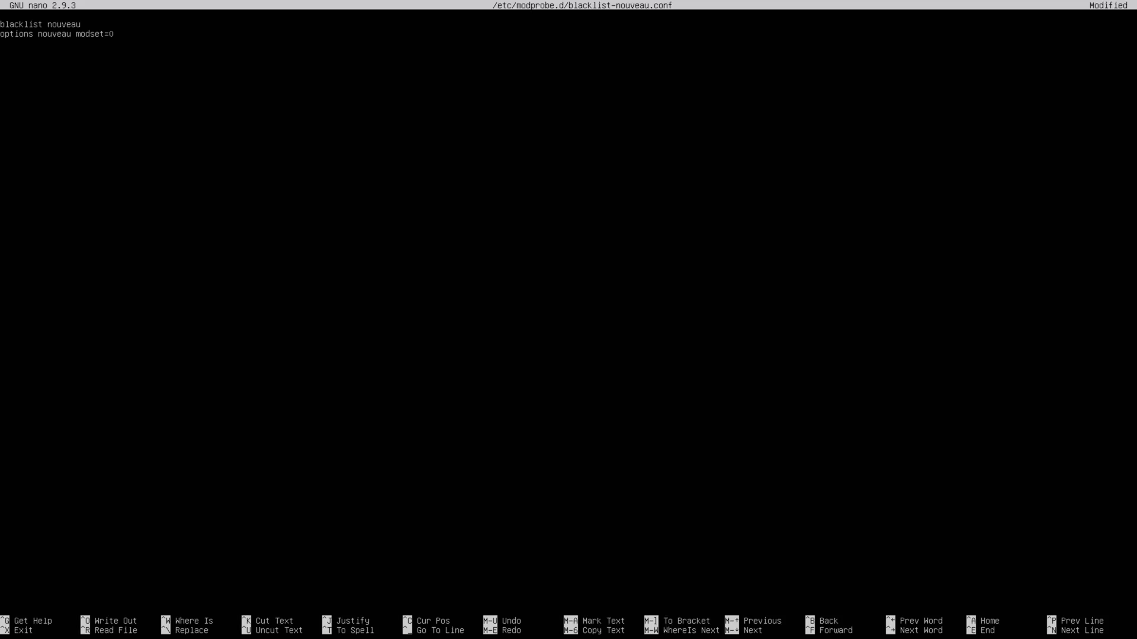
{"action": "key", "text": "ctrl+o"}
{"action": "key", "text": "Return"}
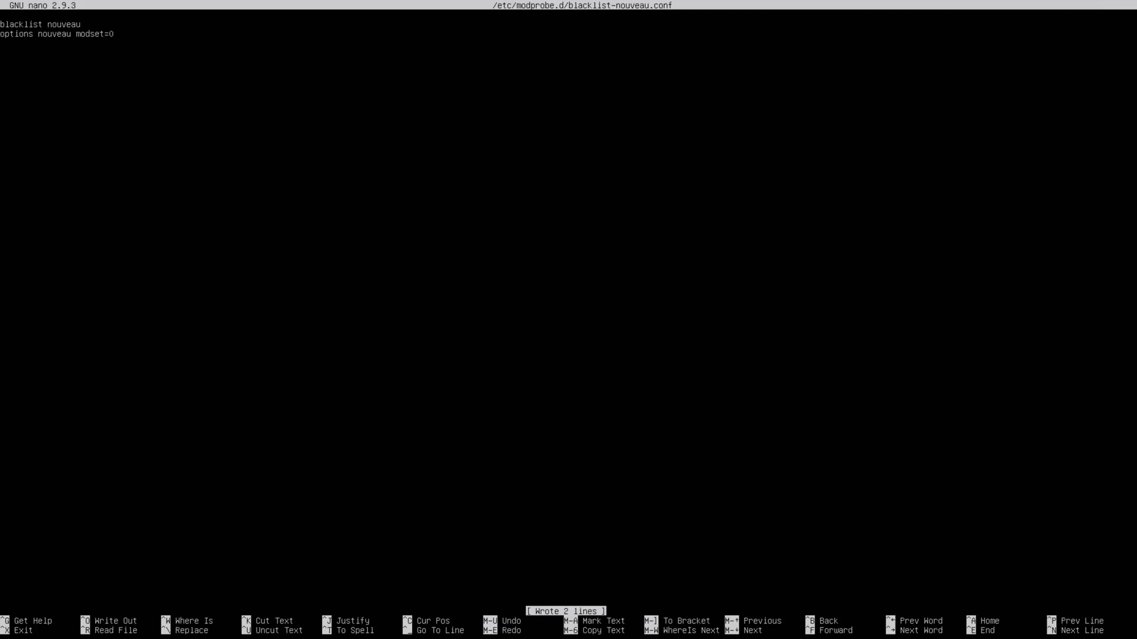
{"action": "key", "text": "ctrl+x"}
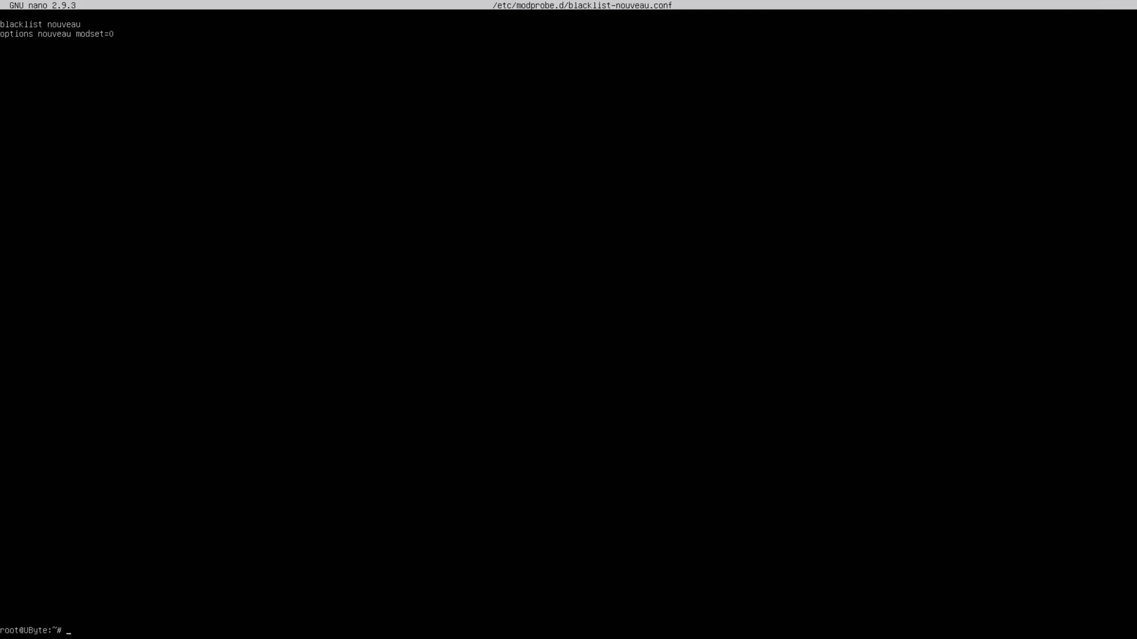
{"action": "type", "text": "updat"}
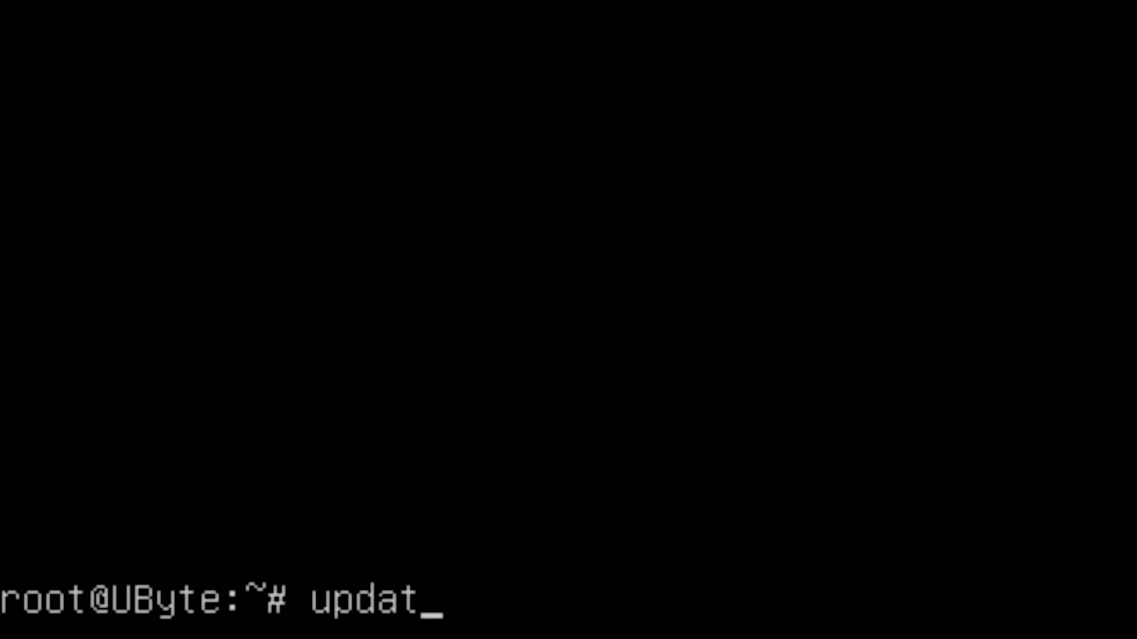
{"action": "type", "text": "e-in"}
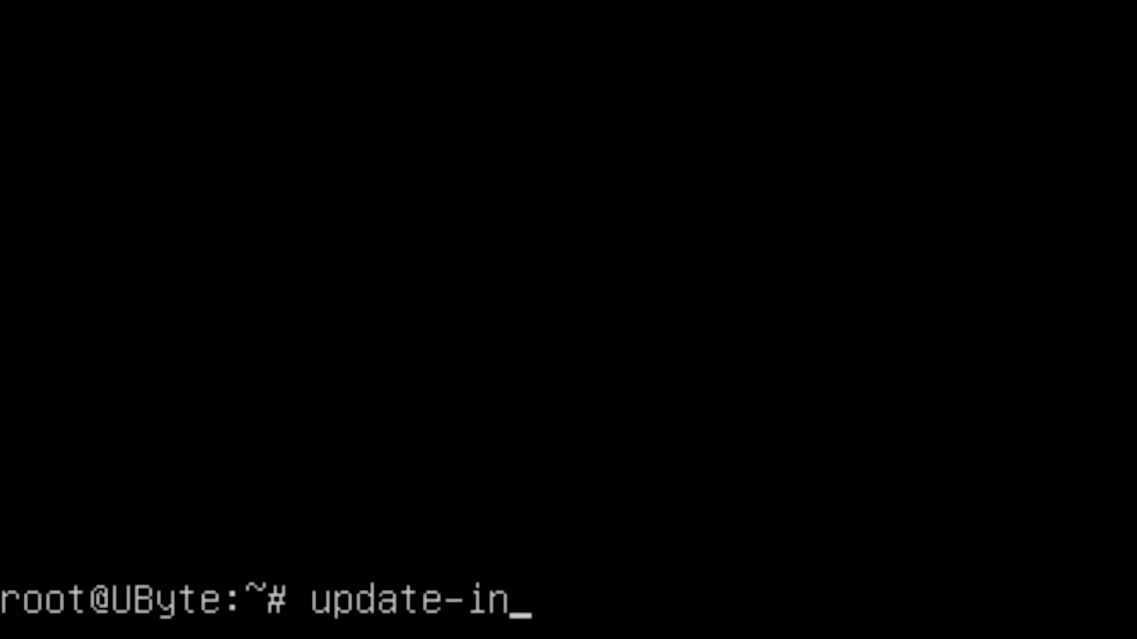
{"action": "type", "text": "itr"}
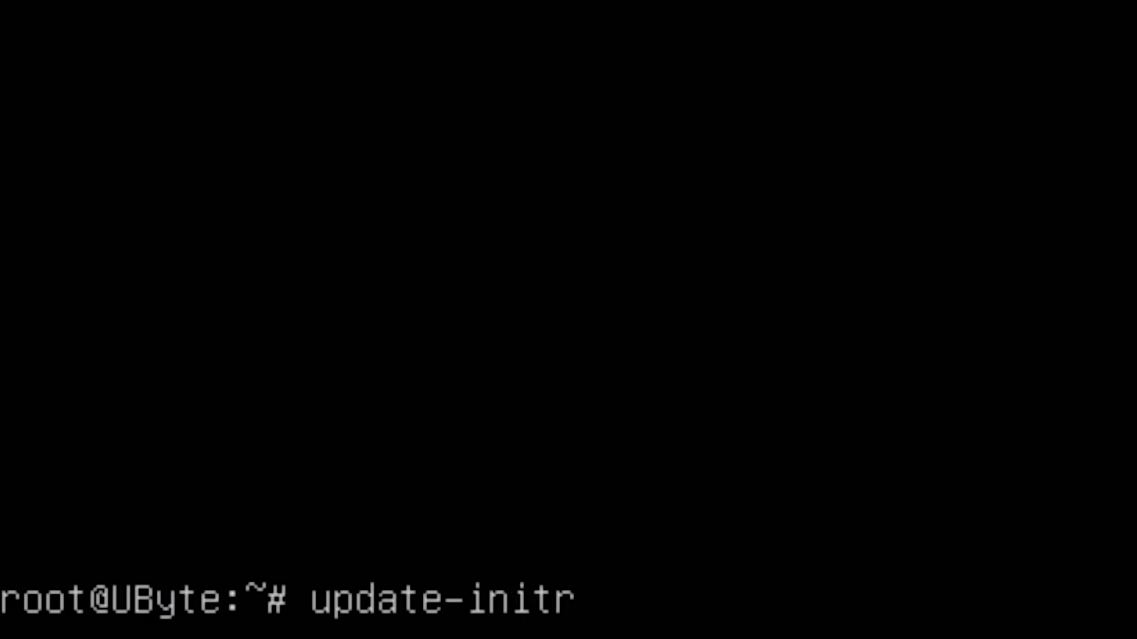
{"action": "type", "text": "amf"}
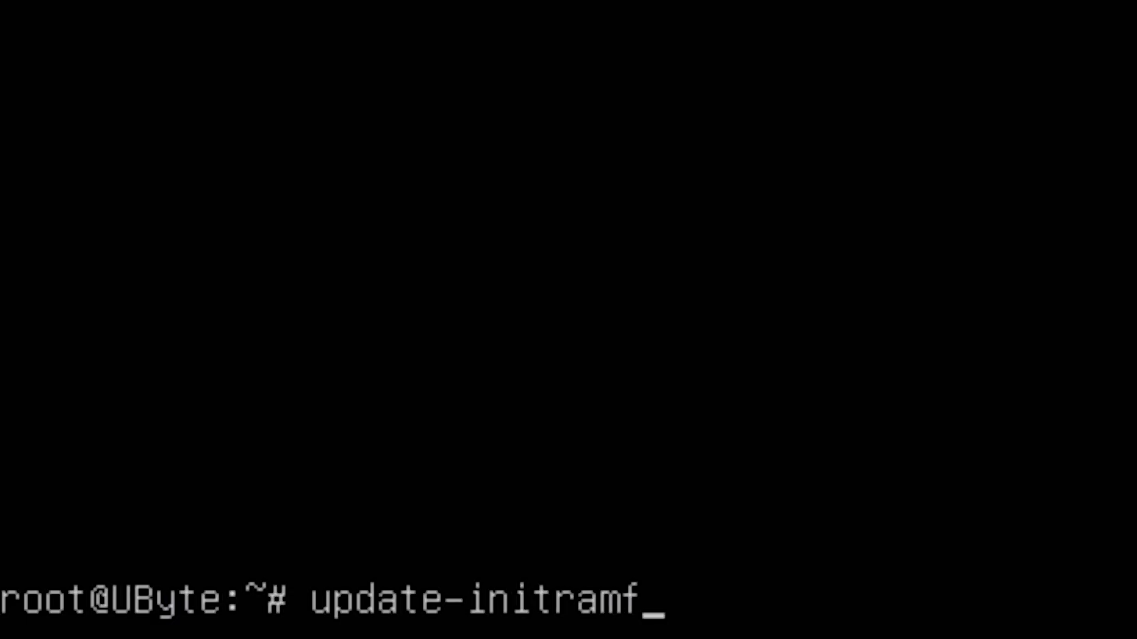
{"action": "type", "text": "s -u"}
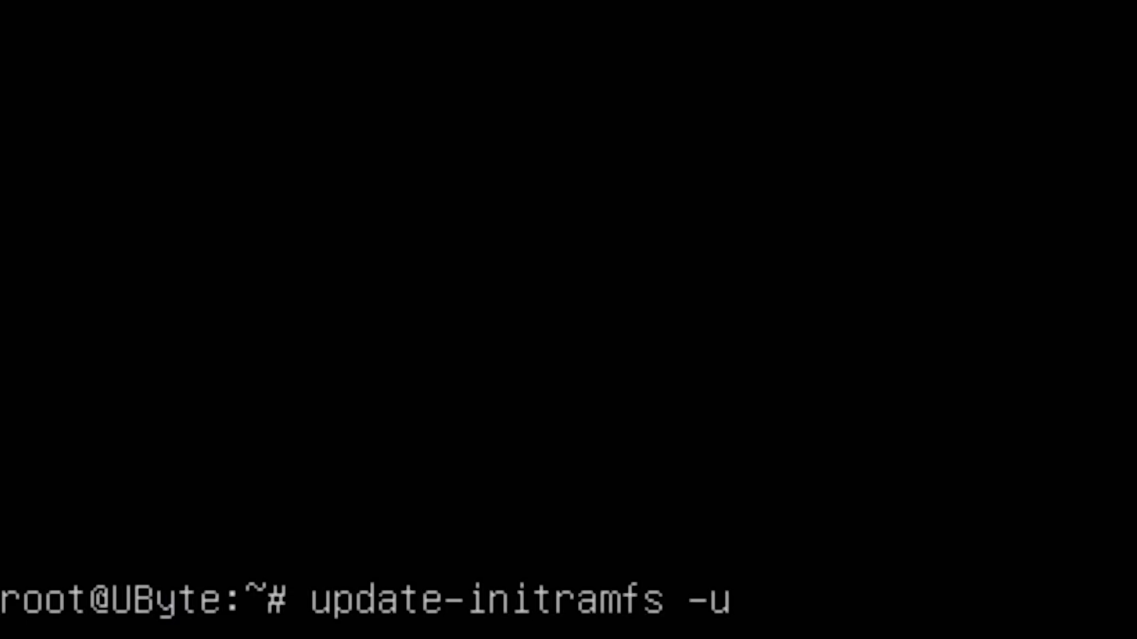
- Regenerate the initramfs for kernel 4.15.0-34-generic and reboot the machine
{"action": "key", "text": "Return"}
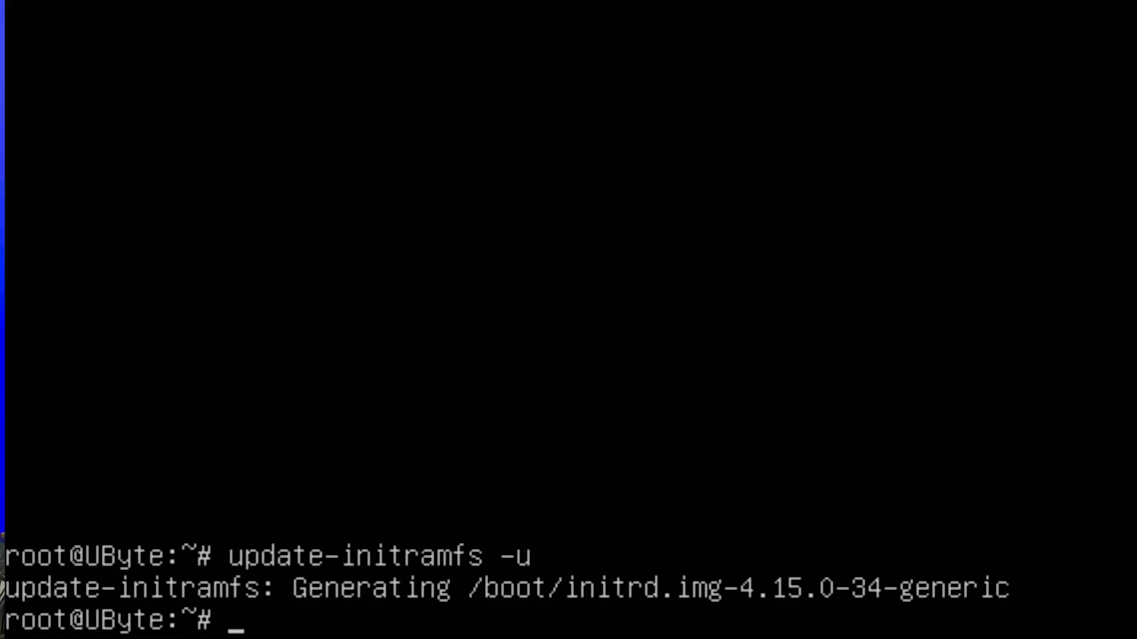
{"action": "type", "text": "reboot"}
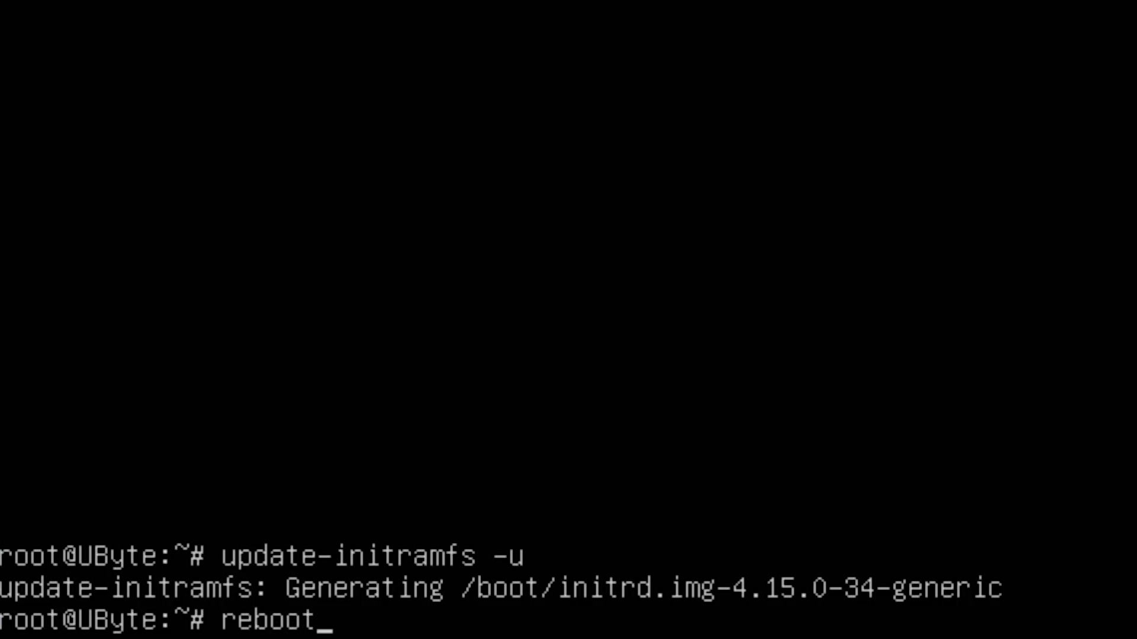
{"action": "key", "text": "Return"}
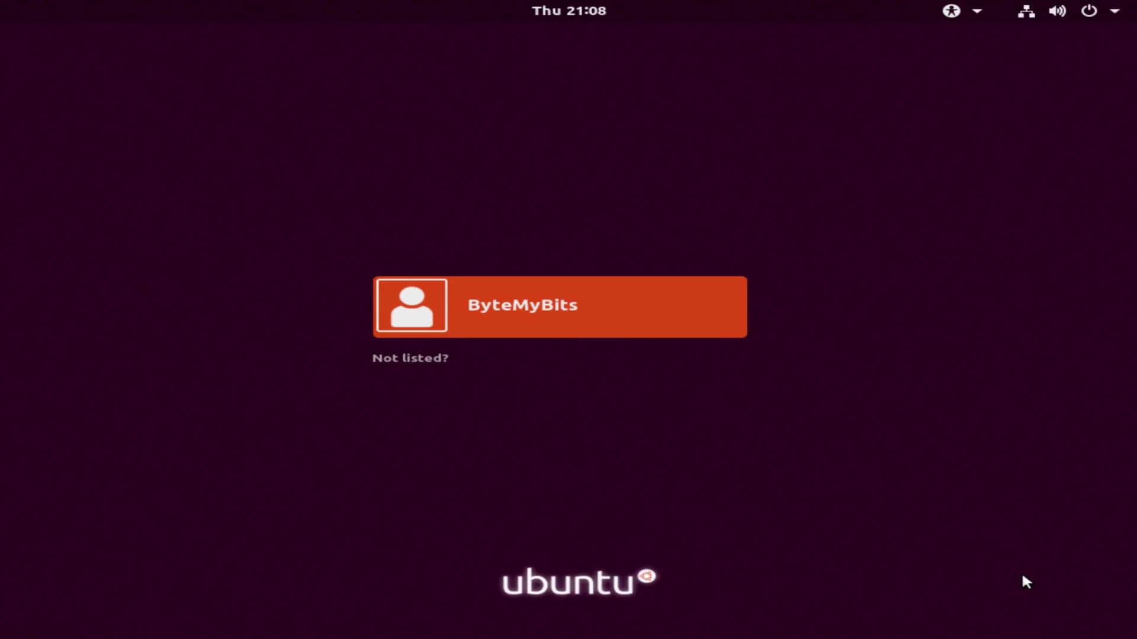
- Switch to tty3 and log in with the user's account name and password
{"action": "left_click", "coordinate": [593, 303]}
{"action": "key", "text": "ctrl+alt+F3"}
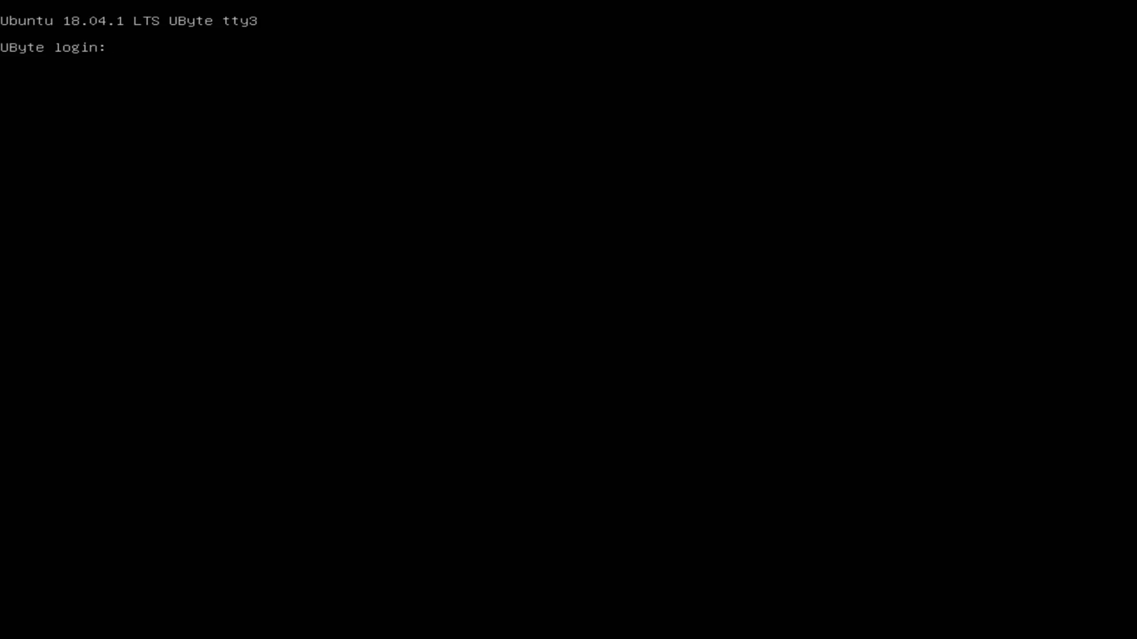
{"action": "type", "text": "jason"}
{"action": "key", "text": "Return"}
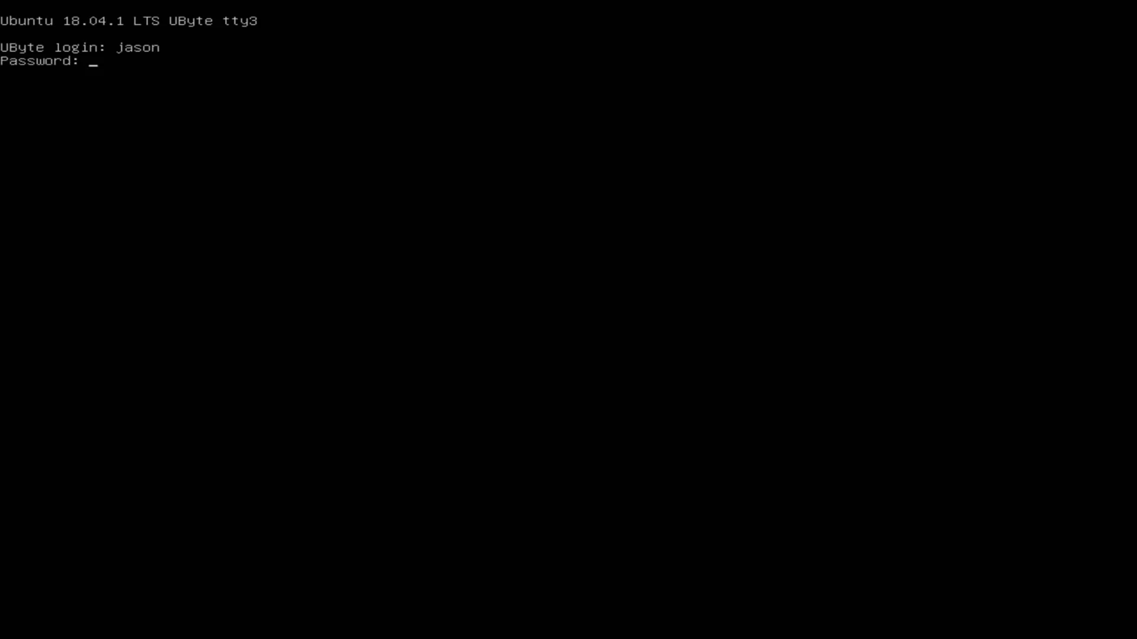
{"action": "key", "text": "Return"}
- Open a root shell with sudo -s and create /opt/nvidia as the working directory
{"action": "type", "text": "su"}
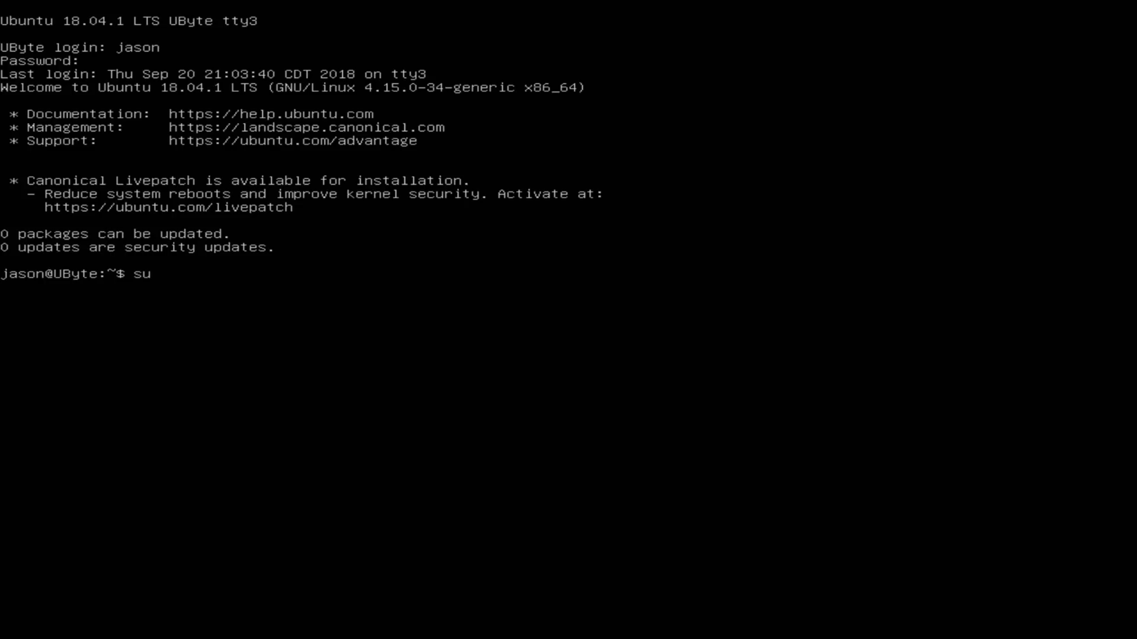
{"action": "type", "text": "do -s"}
{"action": "key", "text": "Return"}
{"action": "key", "text": "Return"}
{"action": "type", "text": "mkd"}
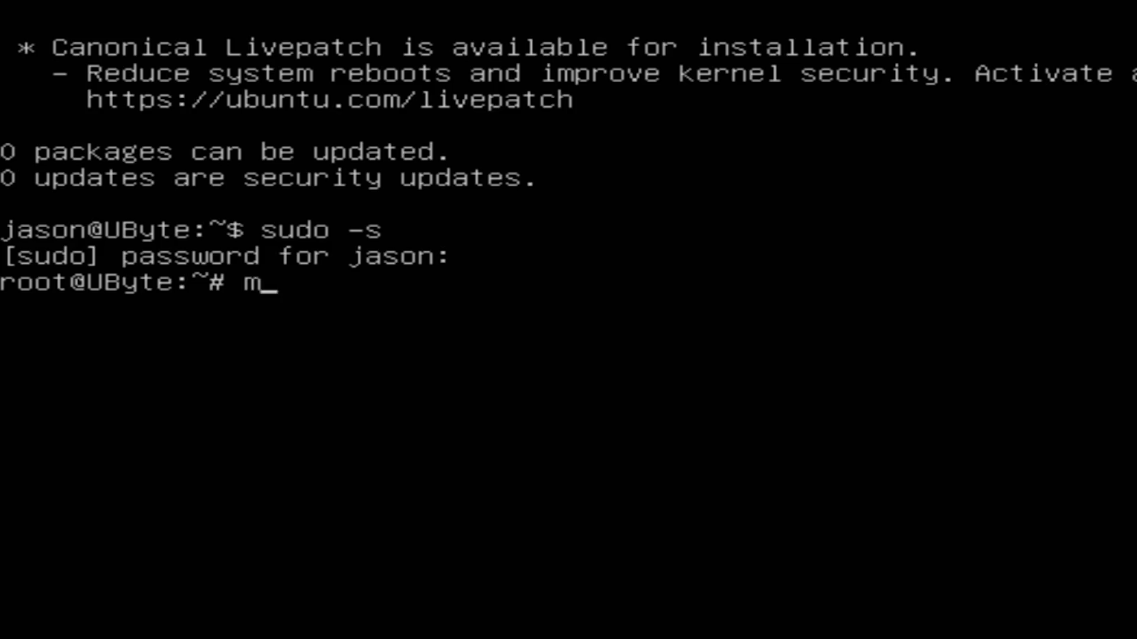
{"action": "type", "text": "ir "}
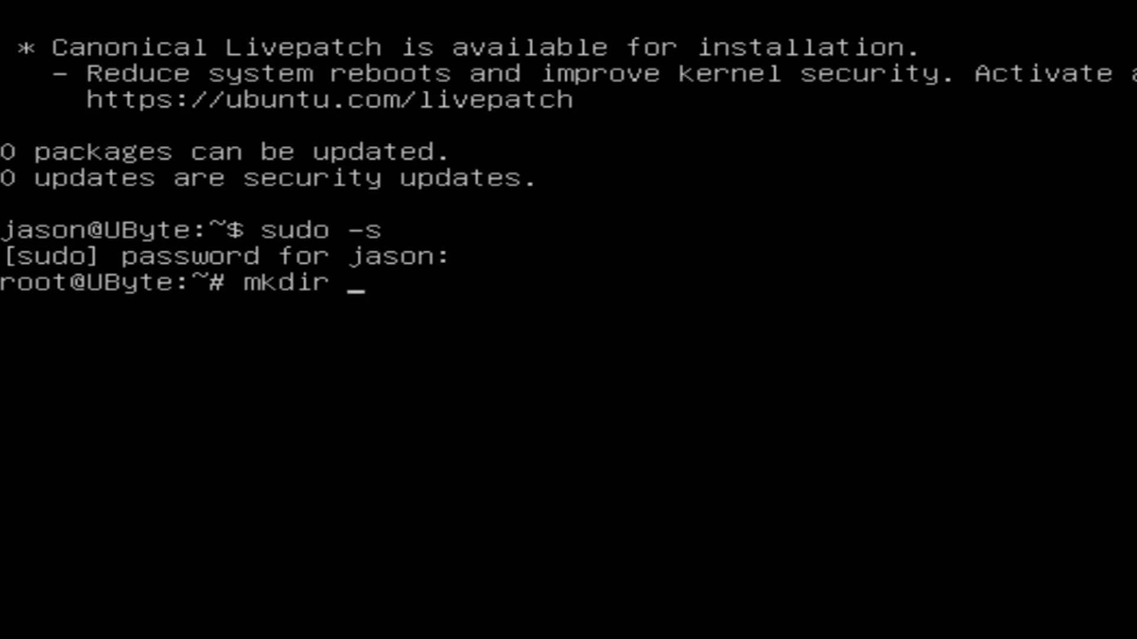
{"action": "type", "text": "/opt/"}
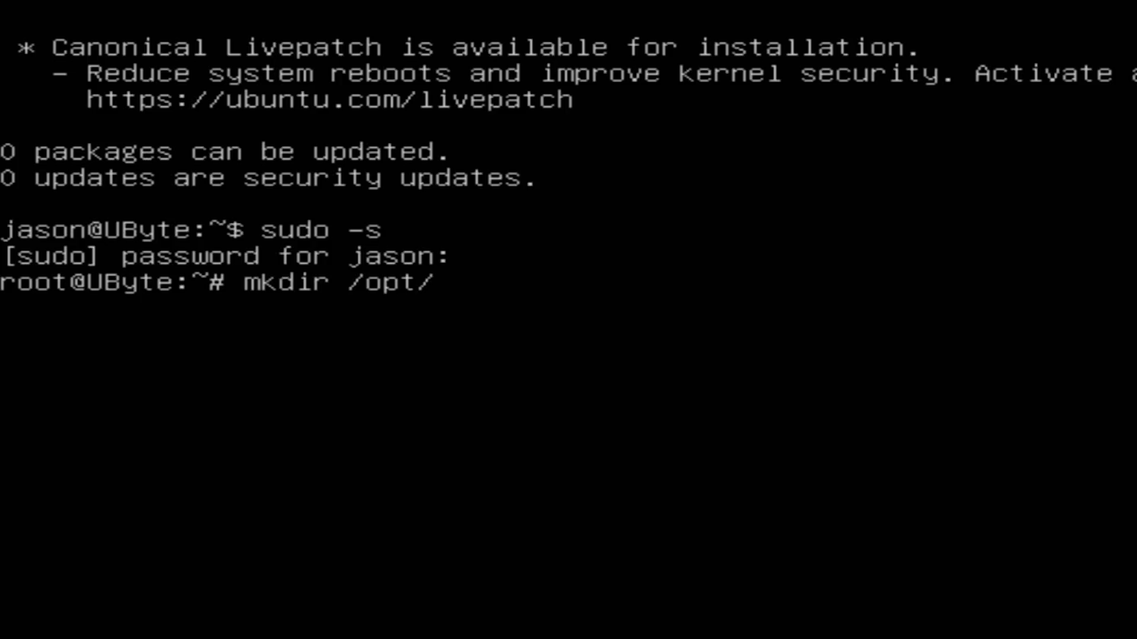
{"action": "type", "text": "nvidia"}
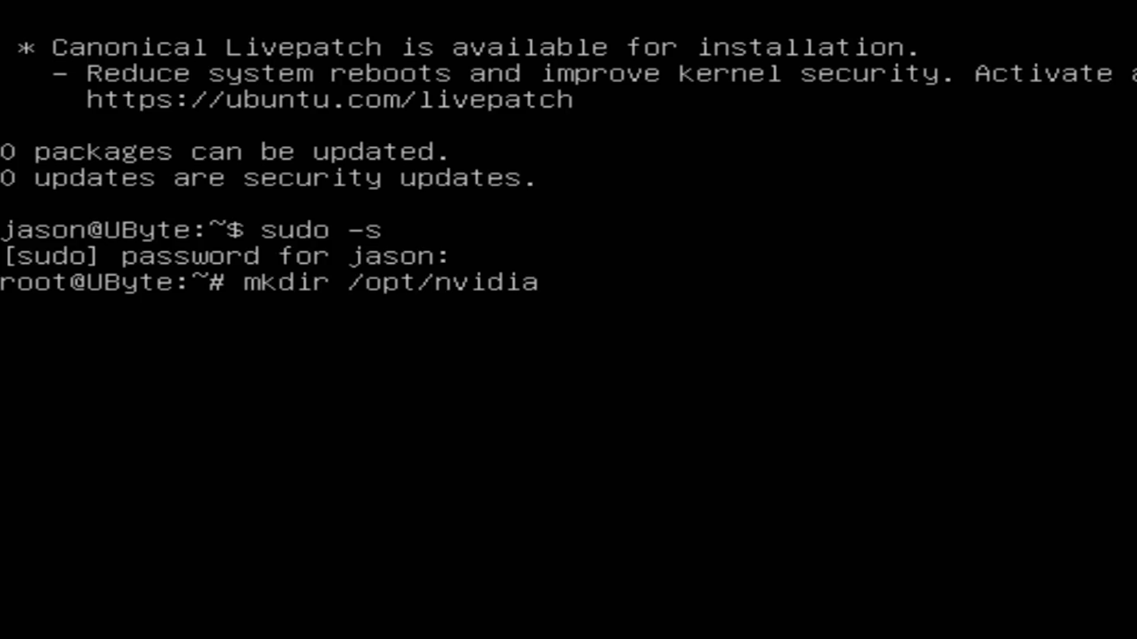
{"action": "type", "text": " && cd /"}
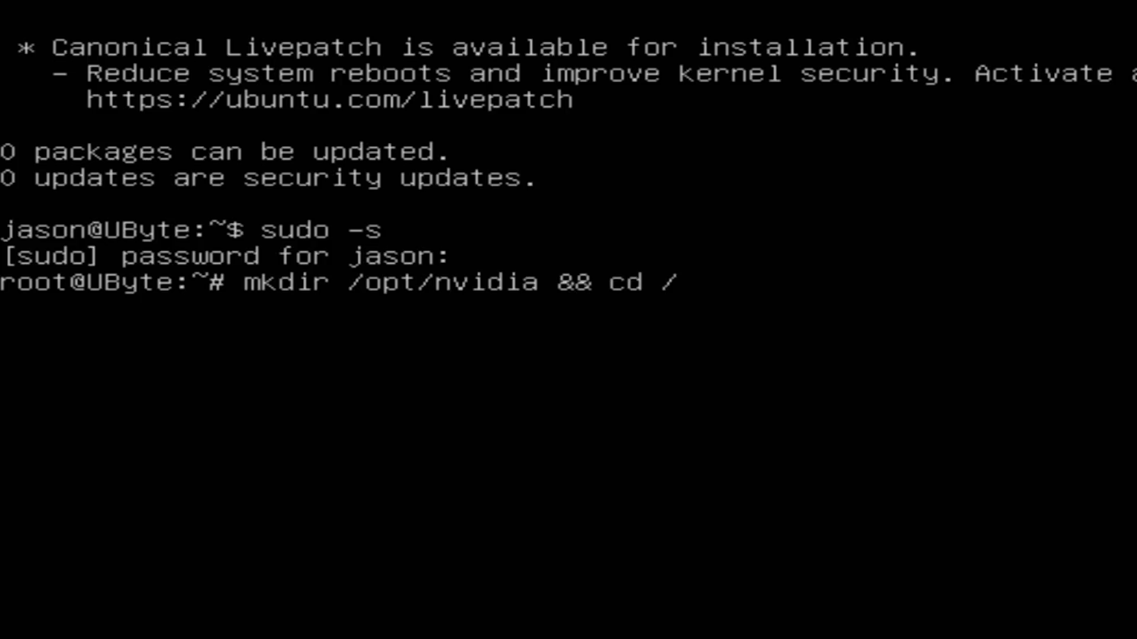
{"action": "type", "text": "opt/nvidia"}
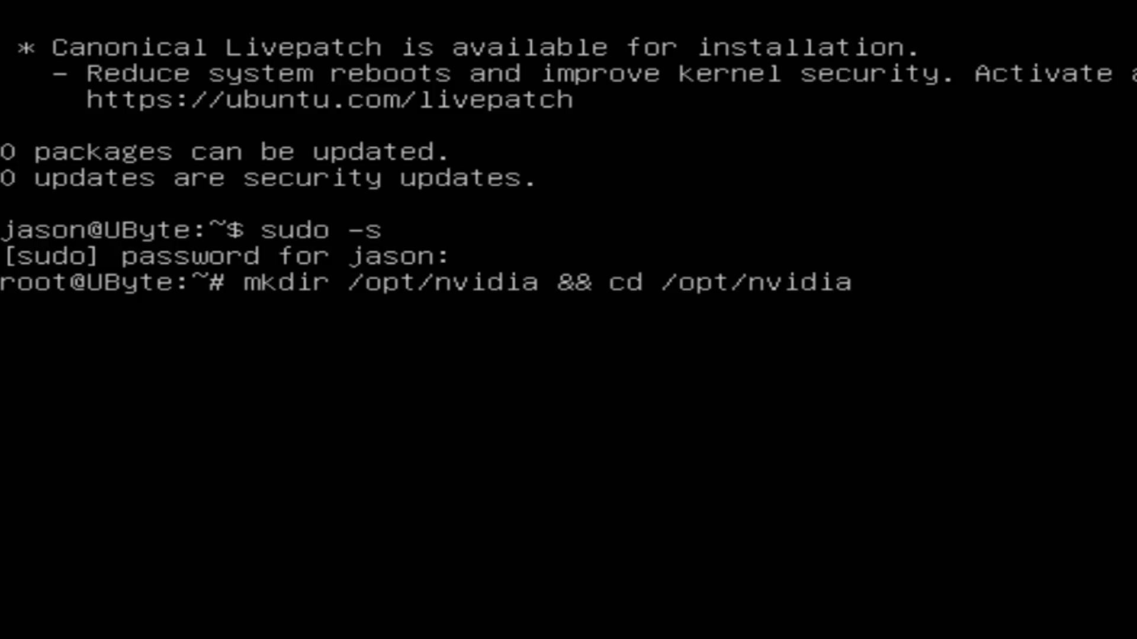
{"action": "key", "text": "Return"}
- Download NVIDIA-Linux-x86_64-396.24.run with wget and make it executable with chmod +x
{"action": "type", "text": "wget htt"}
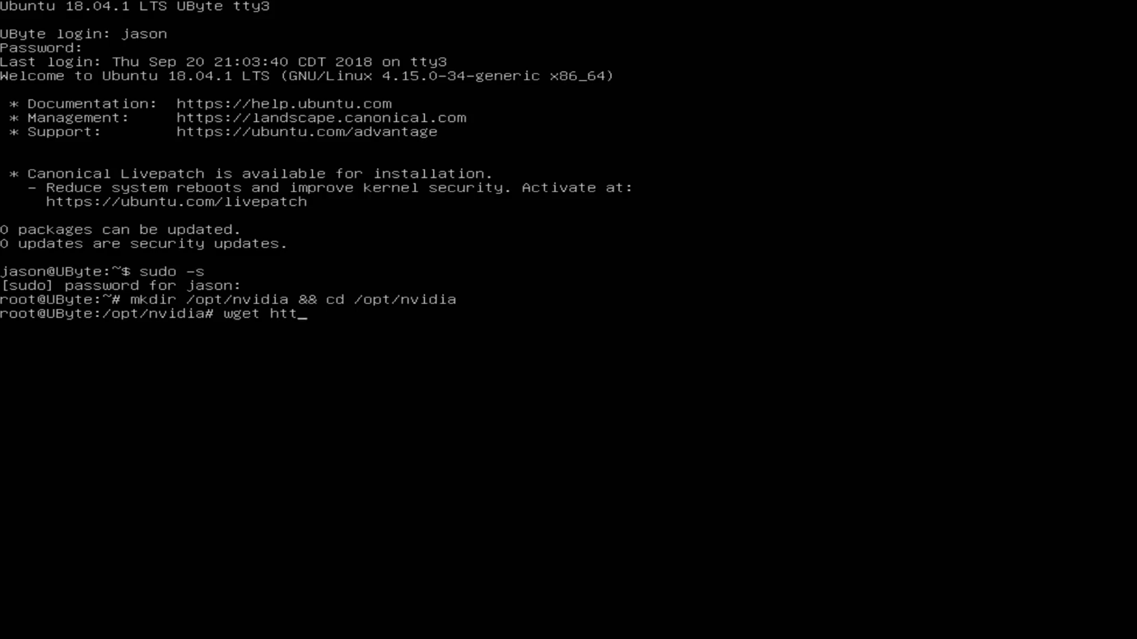
{"action": "type", "text": "p://us.download"}
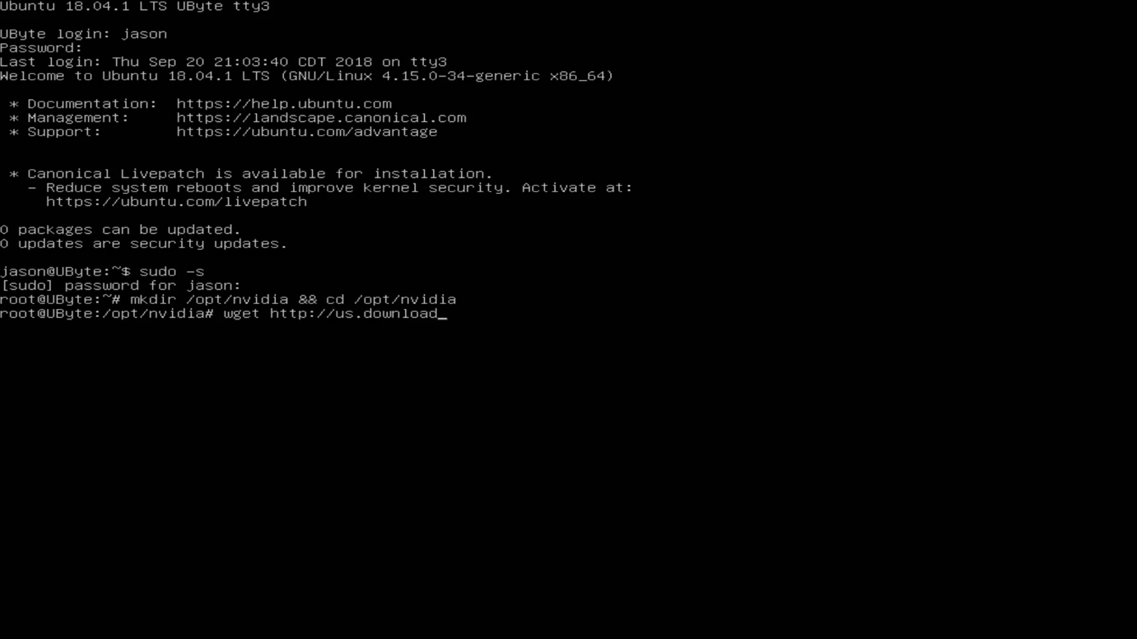
{"action": "type", "text": ".nvidia.com/XFr"}
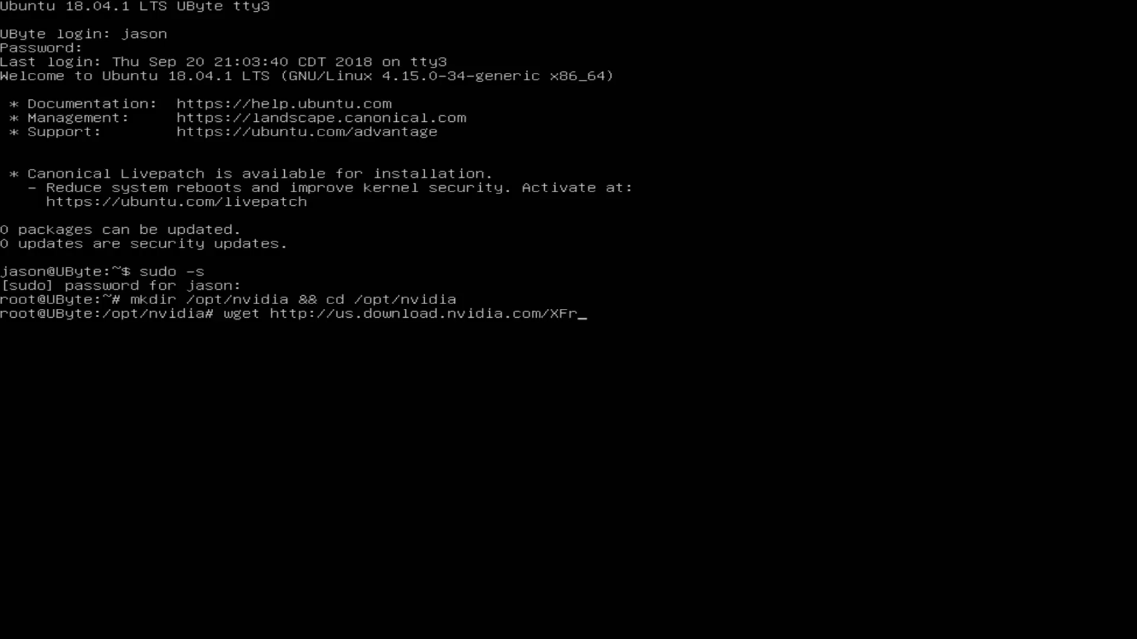
{"action": "type", "text": "ee86/Linux-x86_64/"}
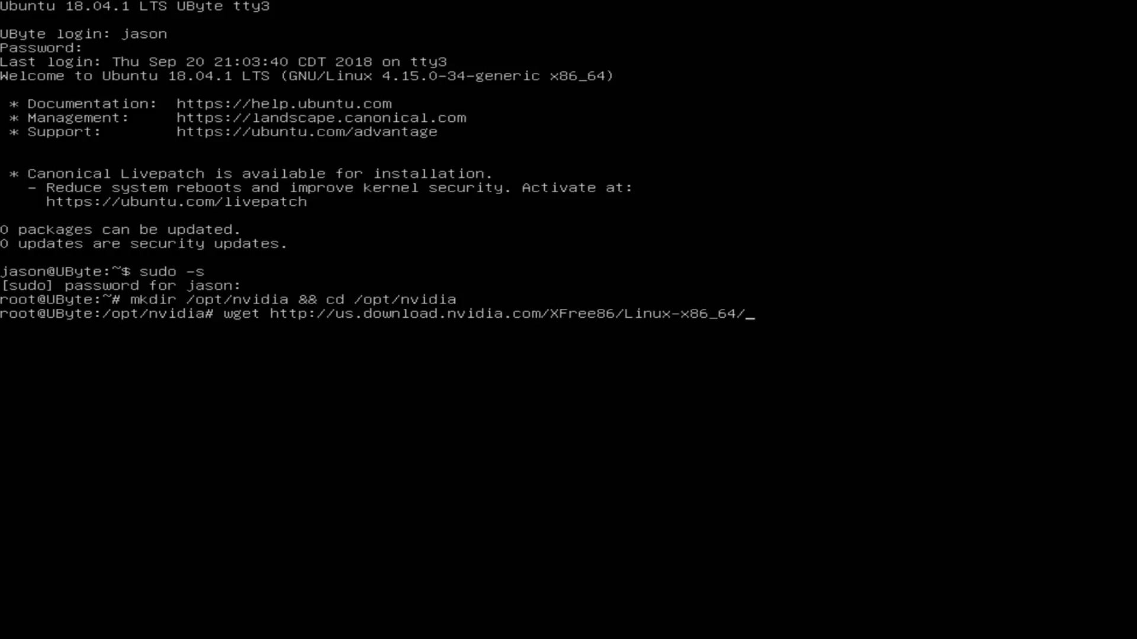
{"action": "type", "text": "396.24/NVIDIA-Linux-x86_64"}
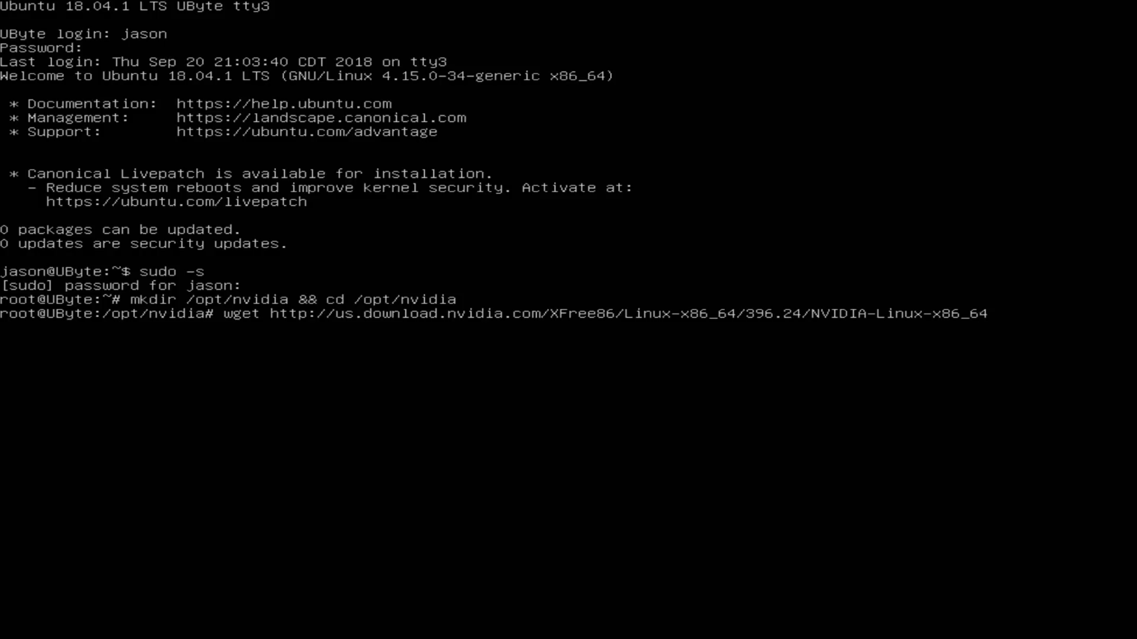
{"action": "type", "text": "-396.24.run"}
{"action": "key", "text": "Return"}
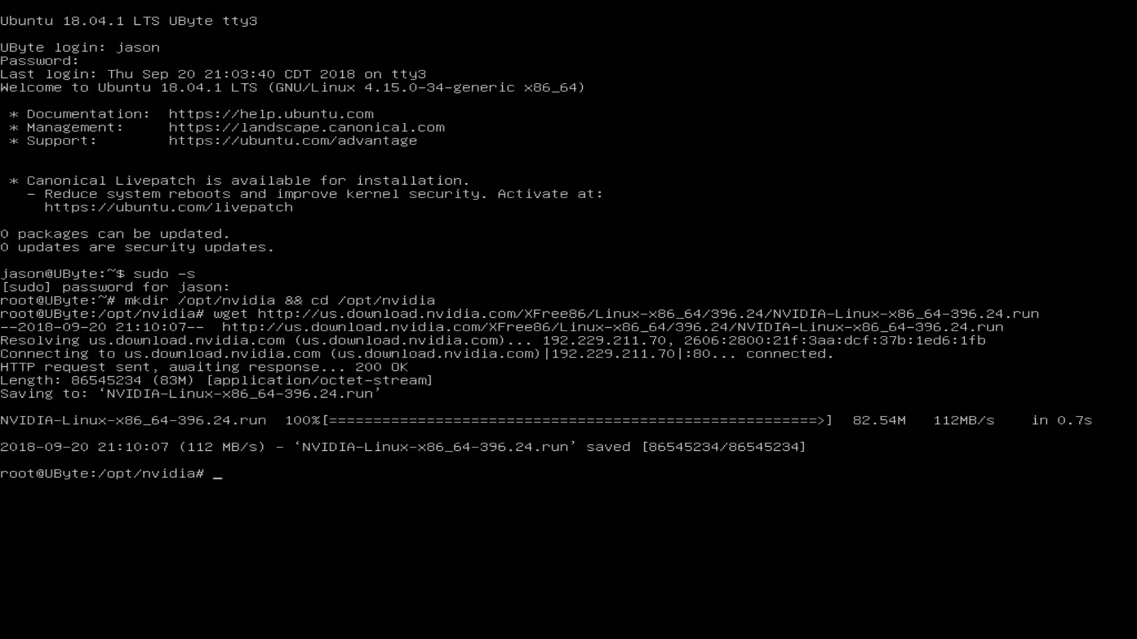
{"action": "type", "text": "chmod +x ./NVIDIA-Li"}
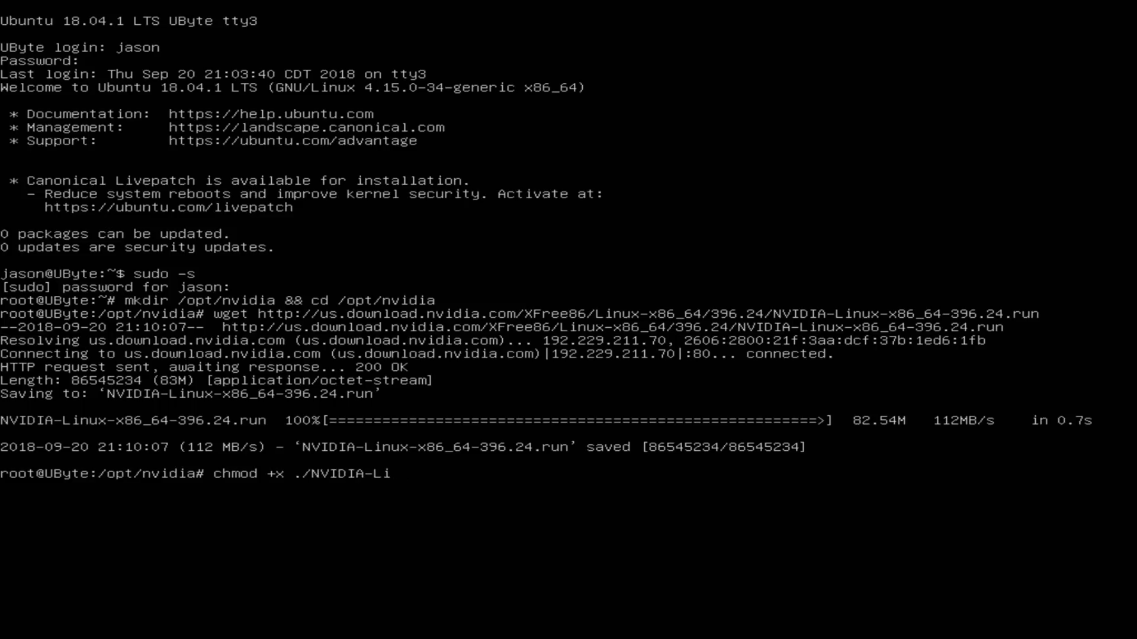
{"action": "type", "text": "nui"}
{"action": "type", "text": "-x86_64-39"}
{"action": "type", "text": "6.24."}
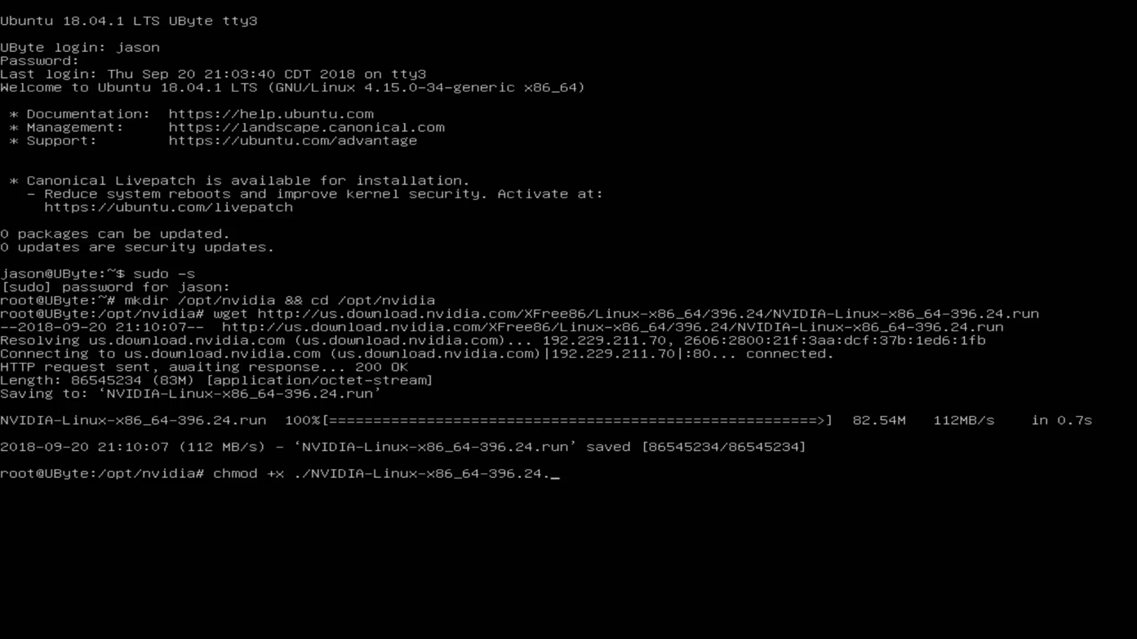
{"action": "type", "text": "run"}
{"action": "key", "text": "Return"}
- Run the 396.24 installer and continue past the pre-install warning until it aborts over missing gcc
{"action": "key", "text": "Up"}
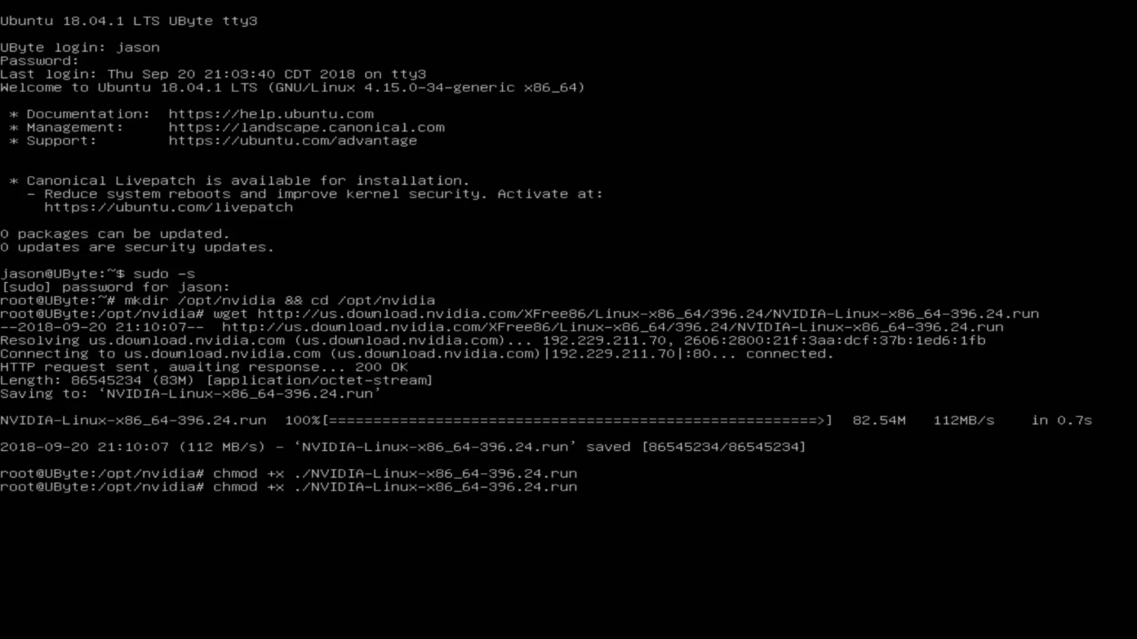
{"action": "key", "text": "Home"}
{"action": "key", "text": "Delete"}
{"action": "key", "text": "Delete"}
{"action": "key", "text": "Delete"}
{"action": "key", "text": "Delete"}
{"action": "key", "text": "Delete"}
{"action": "key", "text": "Delete"}
{"action": "key", "text": "Delete"}
{"action": "key", "text": "Delete"}
{"action": "key", "text": "Delete"}
{"action": "key", "text": "Return"}
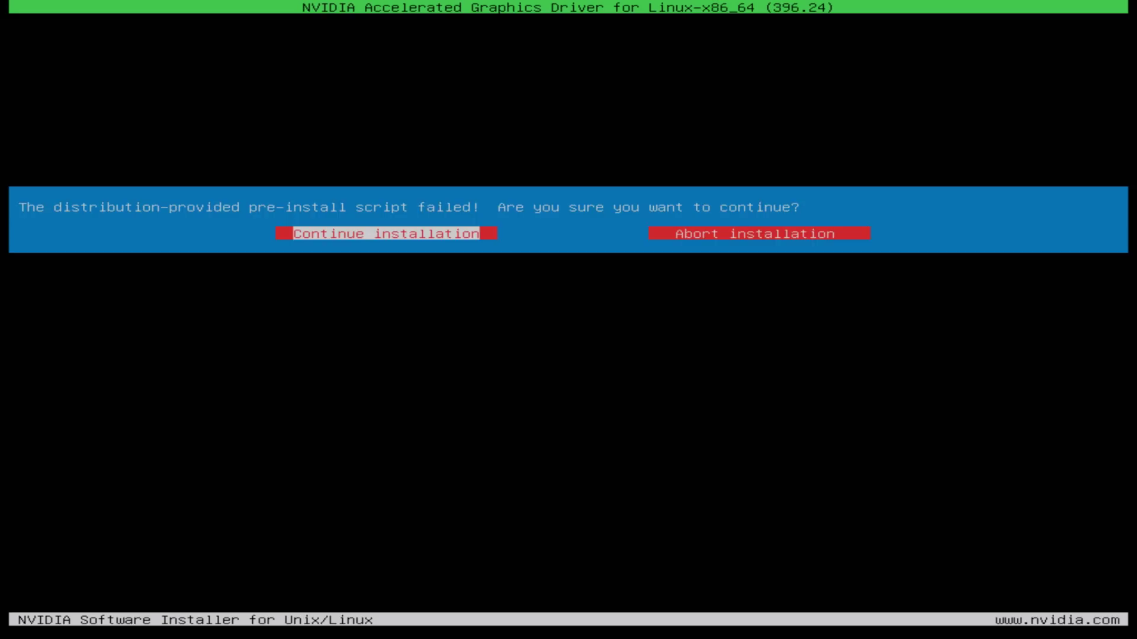
{"action": "key", "text": "Return"}
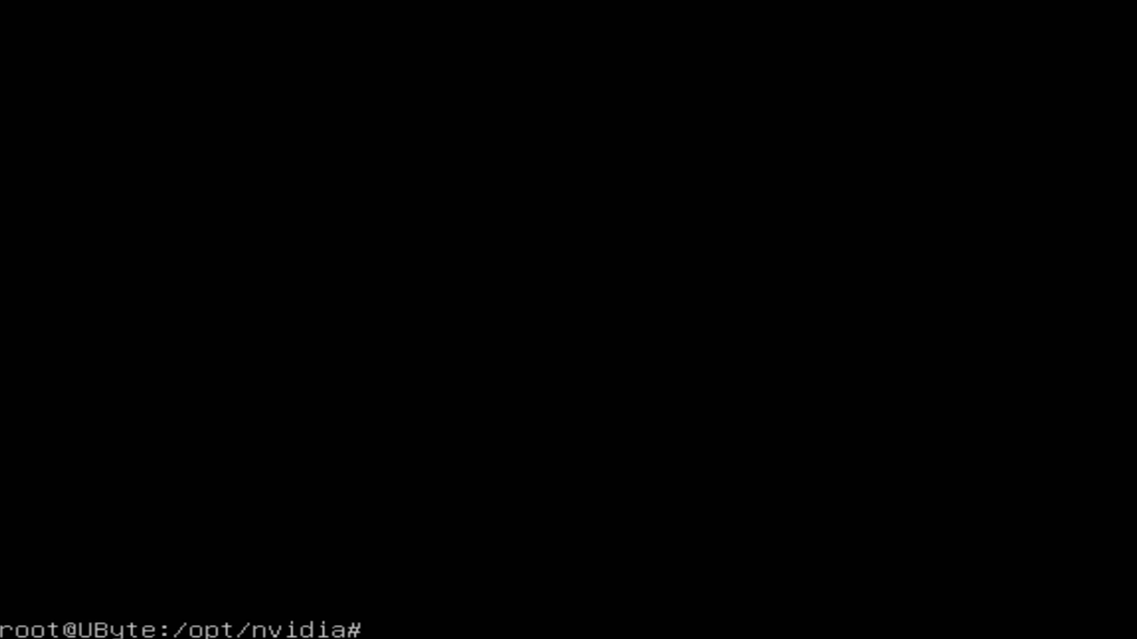
- Install gcc, binutils and make with apt-get
{"action": "type", "text": "apt-get i"}
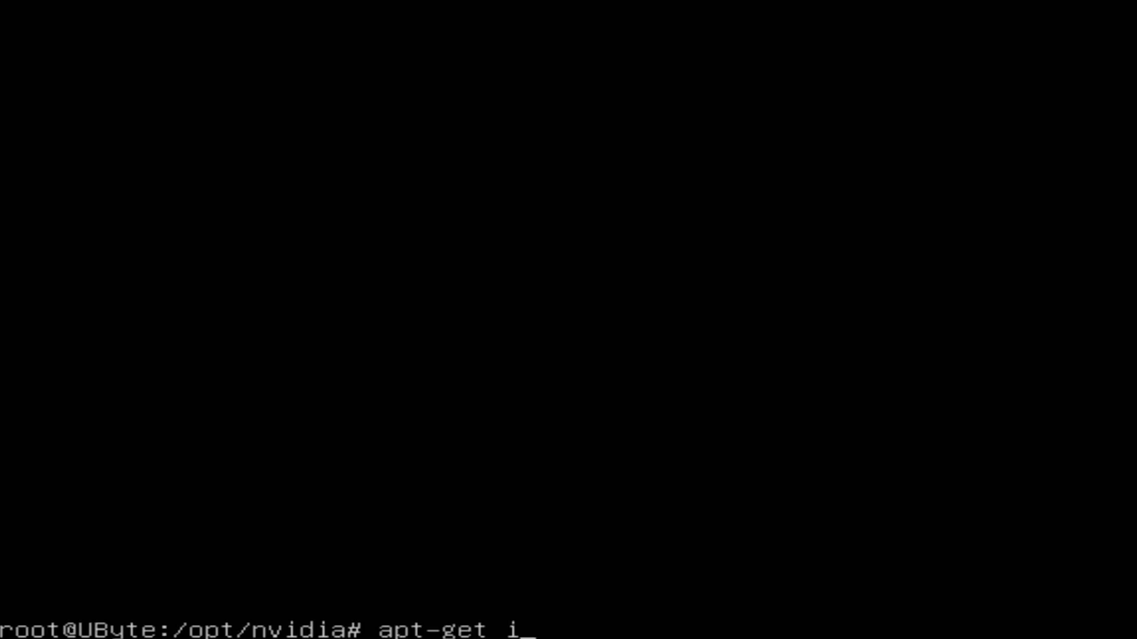
{"action": "type", "text": "nstall"}
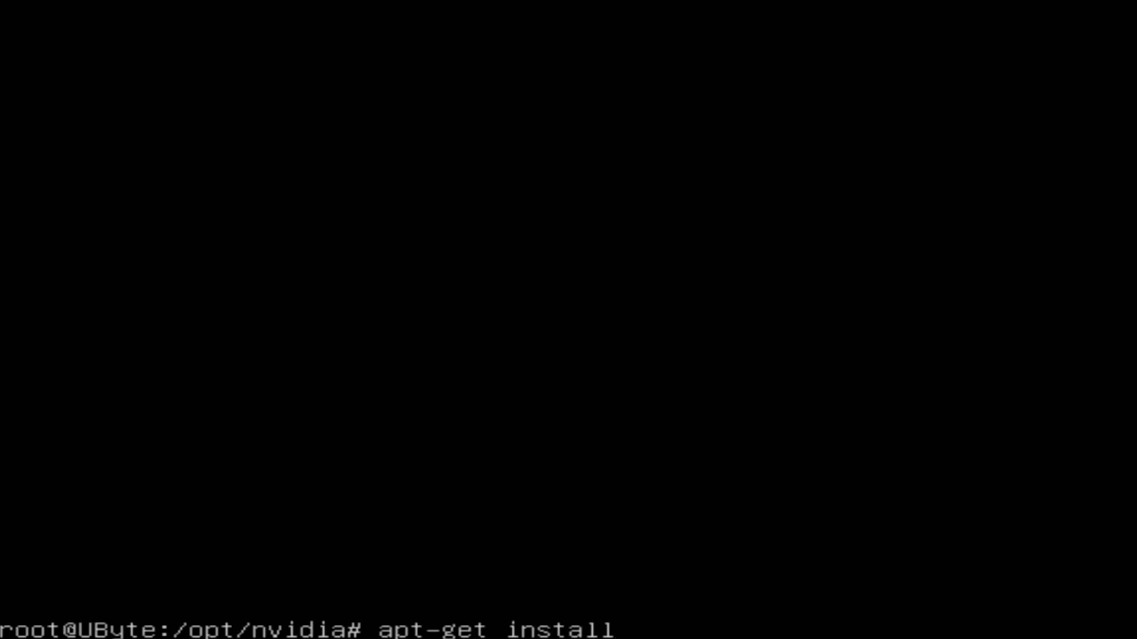
{"action": "type", "text": " gcc"}
{"action": "key", "text": "Return"}
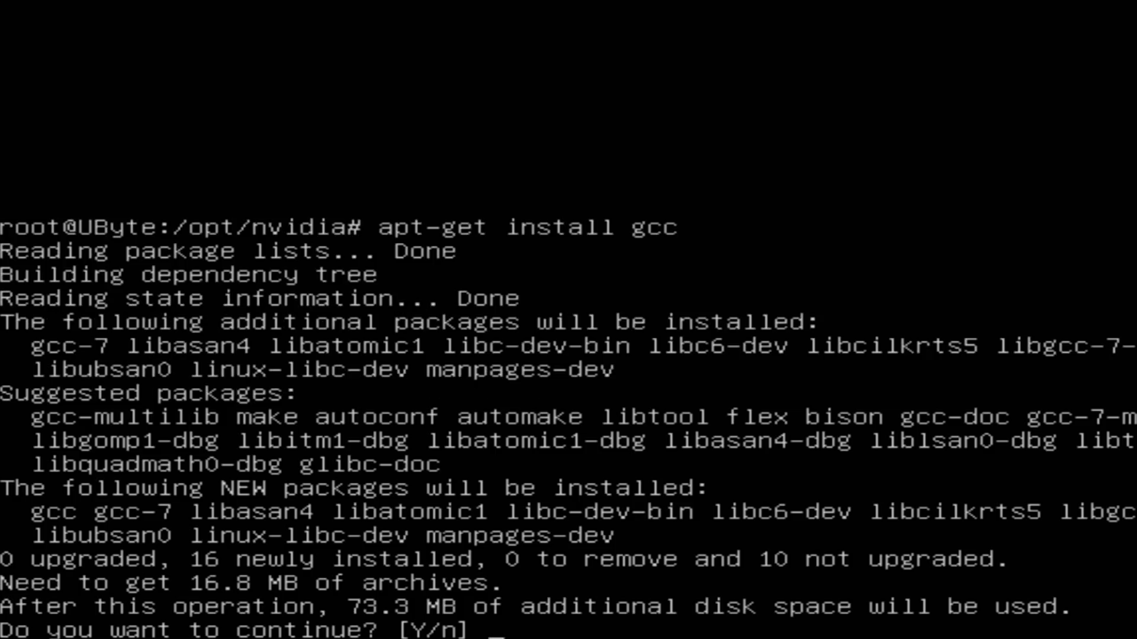
{"action": "type", "text": "y"}
{"action": "key", "text": "Return"}
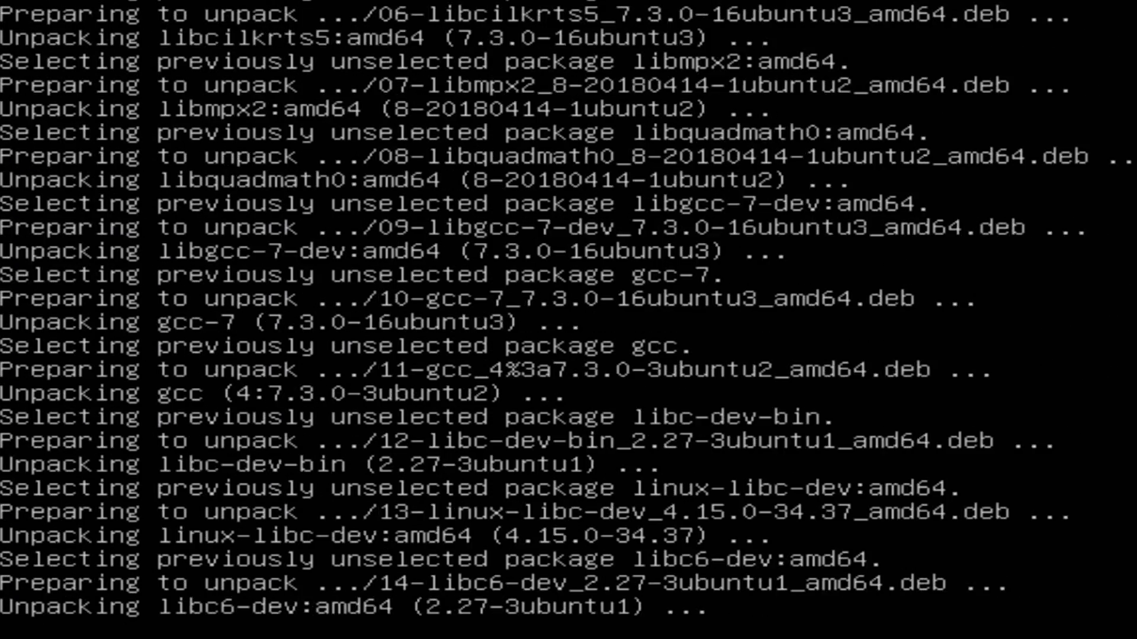
{"action": "type", "text": "apt-get i"}
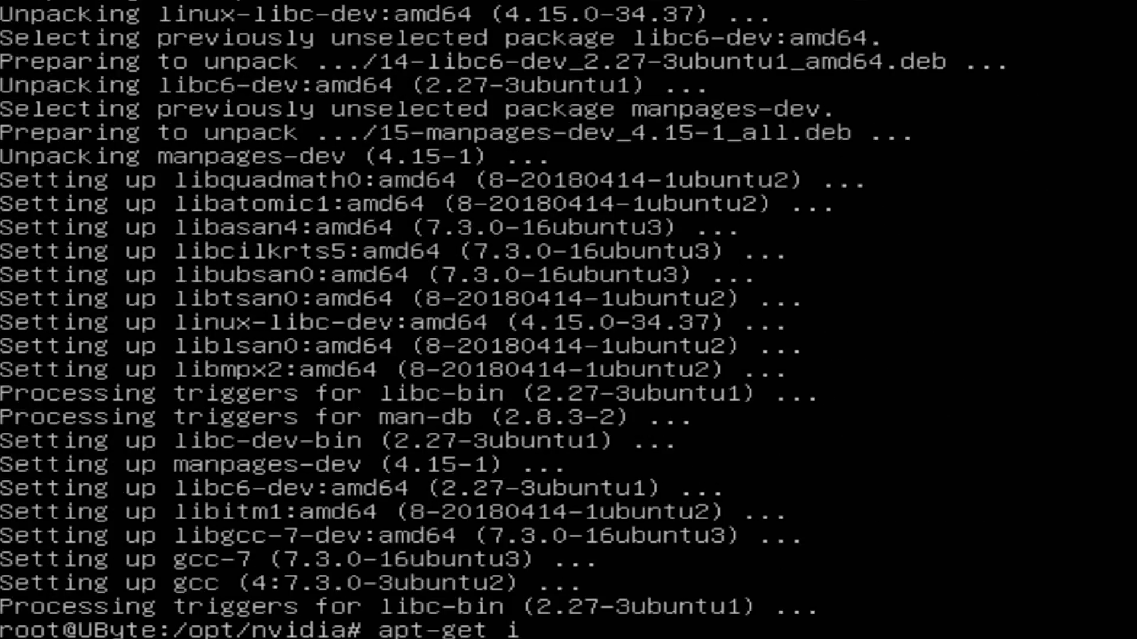
{"action": "type", "text": "nstall bin"}
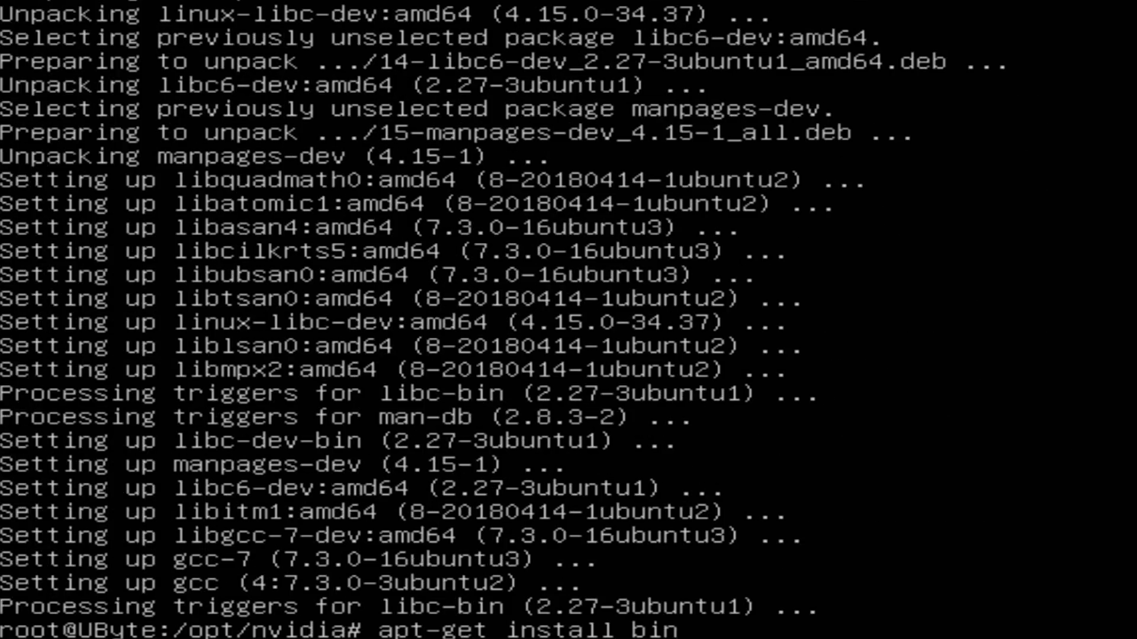
{"action": "type", "text": "utils"}
{"action": "key", "text": "Return"}
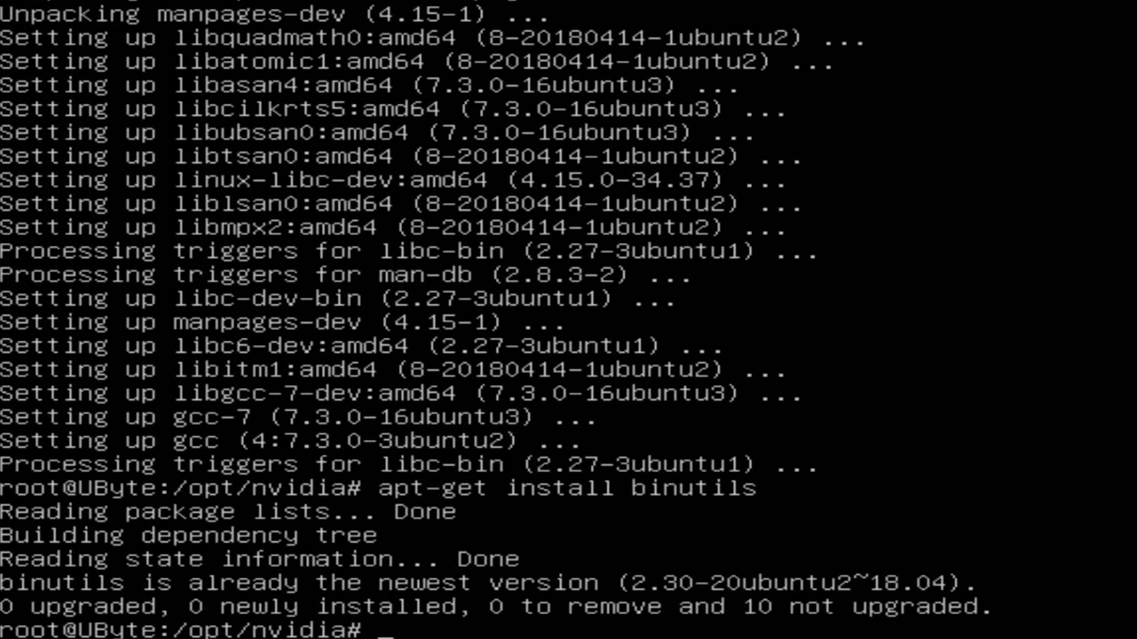
{"action": "type", "text": "apt-get "}
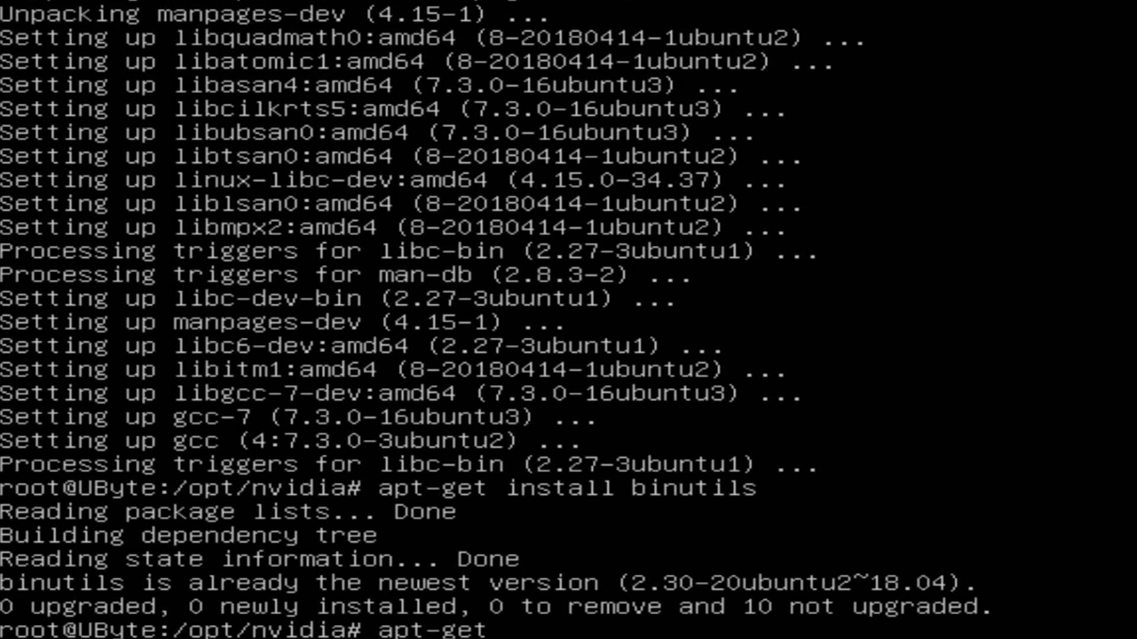
{"action": "type", "text": "install "}
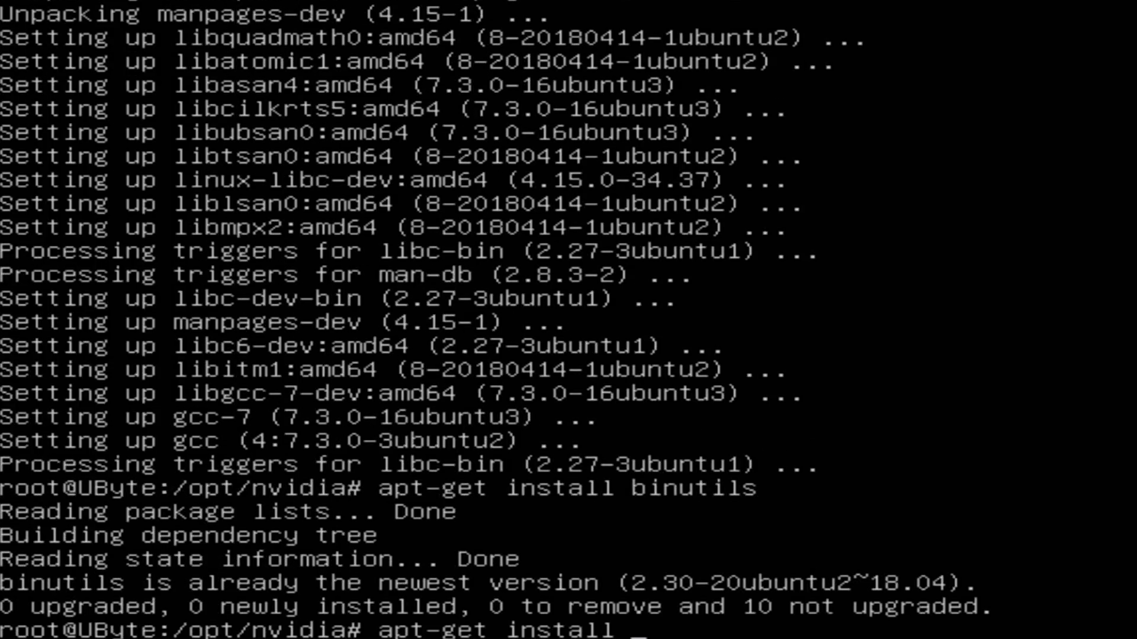
{"action": "type", "text": "make"}
{"action": "key", "text": "Return"}
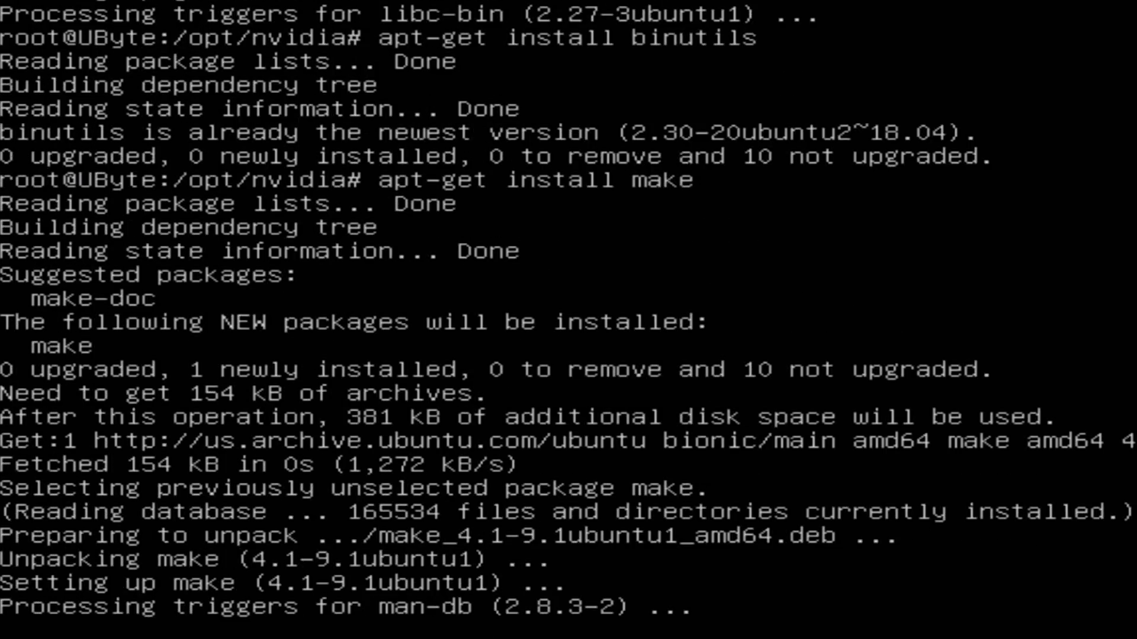
- Install the linux-source package and recall the NVIDIA 396.24 installer command
{"action": "type", "text": "apt-get install"}
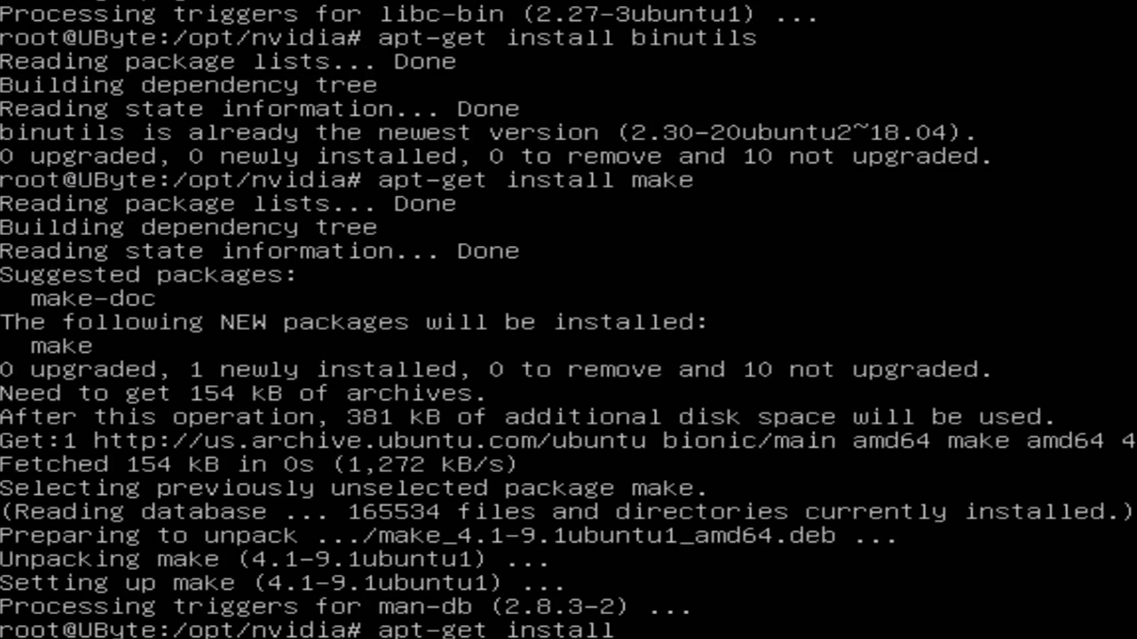
{"action": "type", "text": " linux-source"}
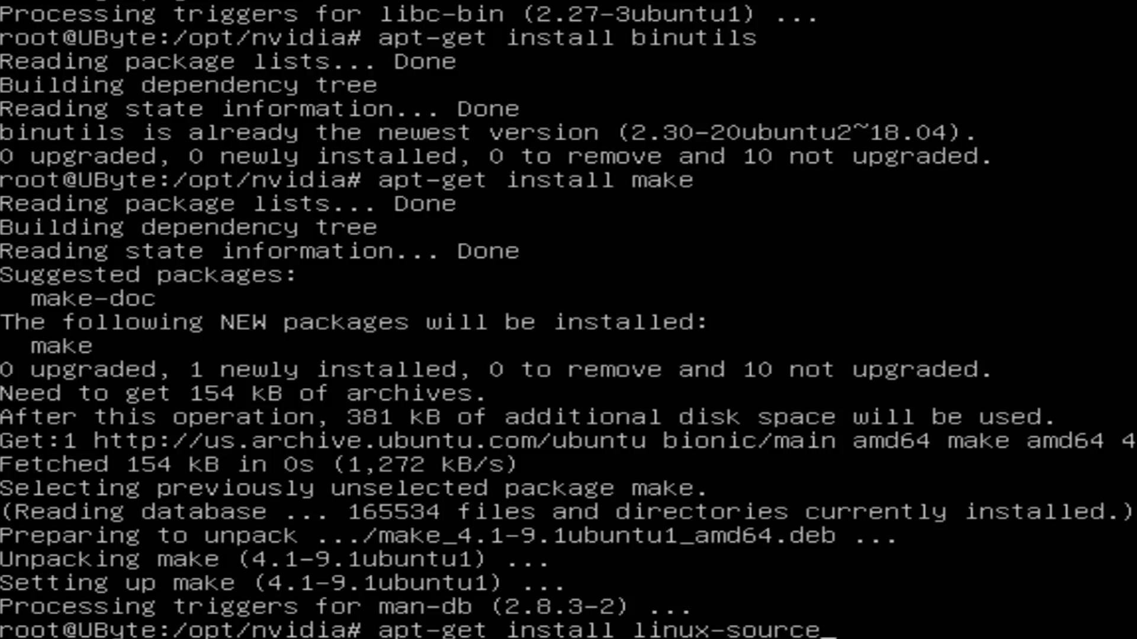
{"action": "key", "text": "Return"}
{"action": "type", "text": "y"}
{"action": "key", "text": "Return"}
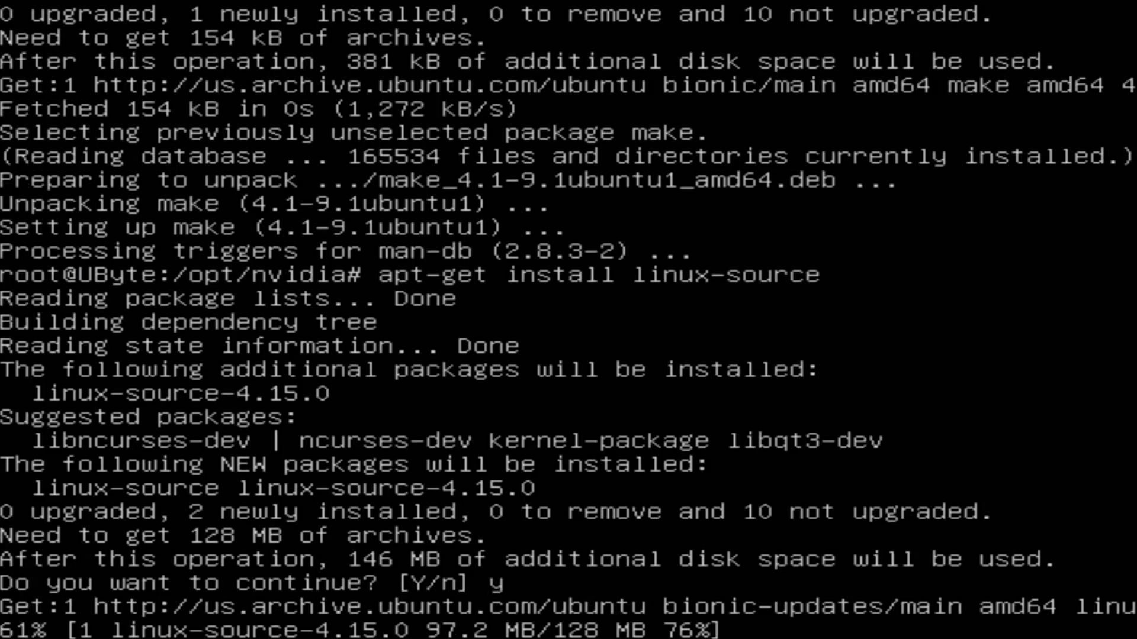
{"action": "key", "text": "Up"}
{"action": "key", "text": "Up"}
{"action": "key", "text": "Up"}
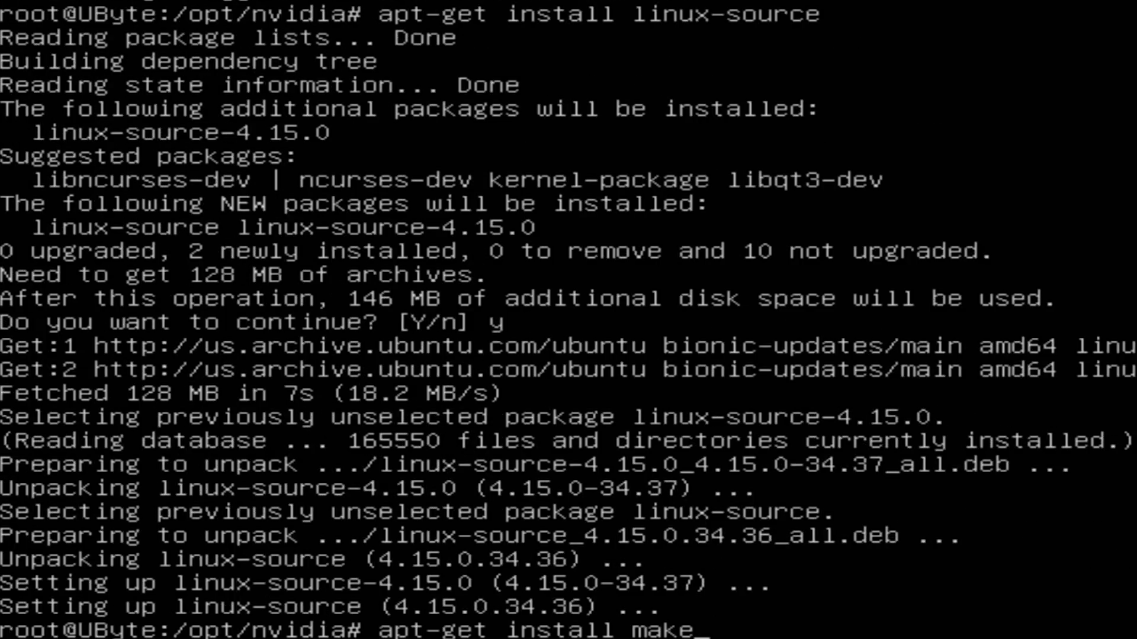
{"action": "key", "text": "Up"}
{"action": "key", "text": "Up"}
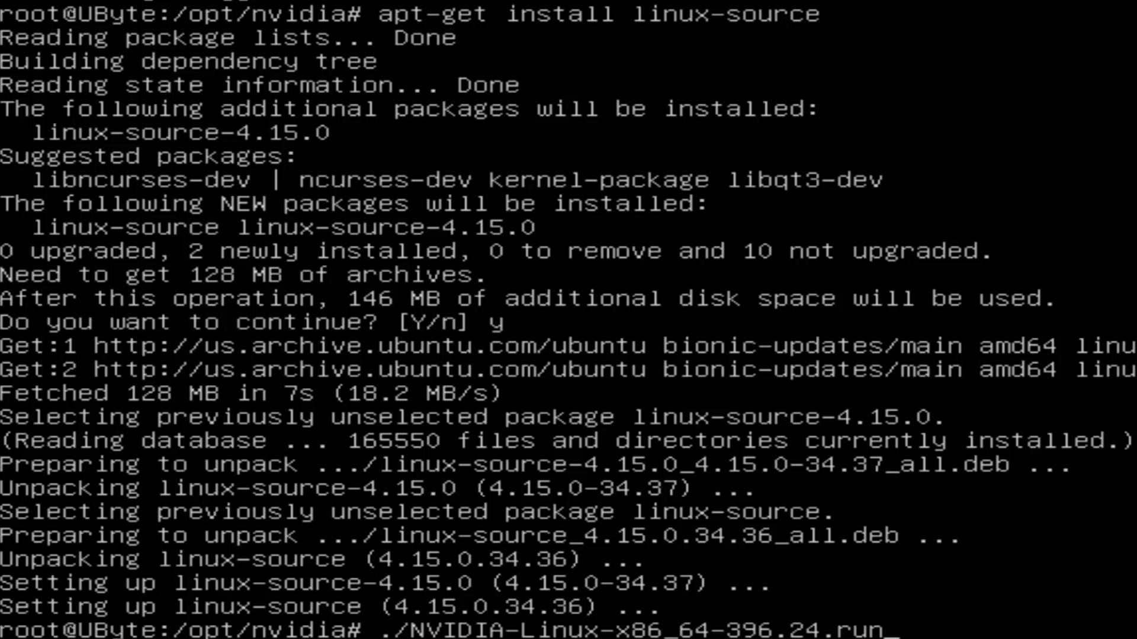
- Install driver 396.24, accepting the 32-bit warning, overwriting libglvnd with a full copy, declining nvidia-xconfig
{"action": "key", "text": "Return"}
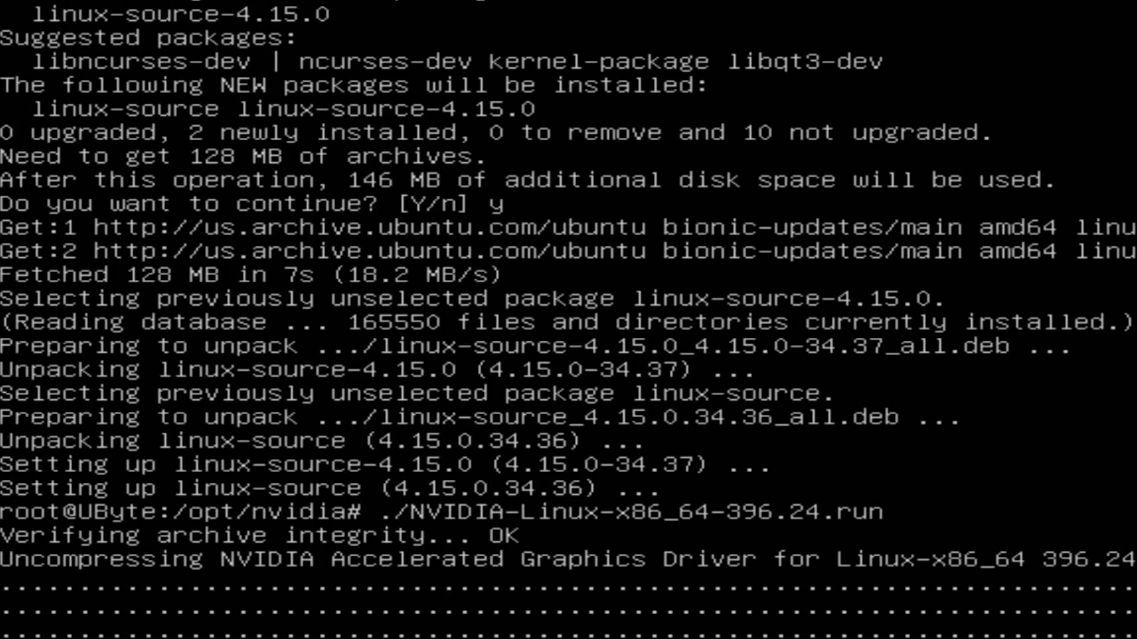
{"action": "key", "text": "Return"}
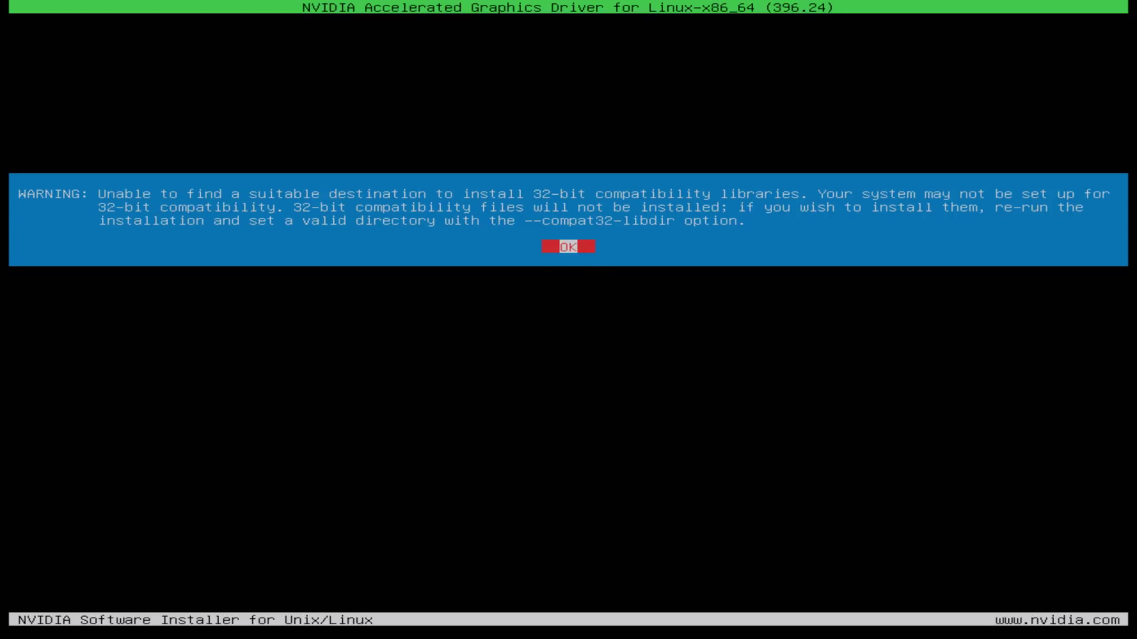
{"action": "key", "text": "Return"}
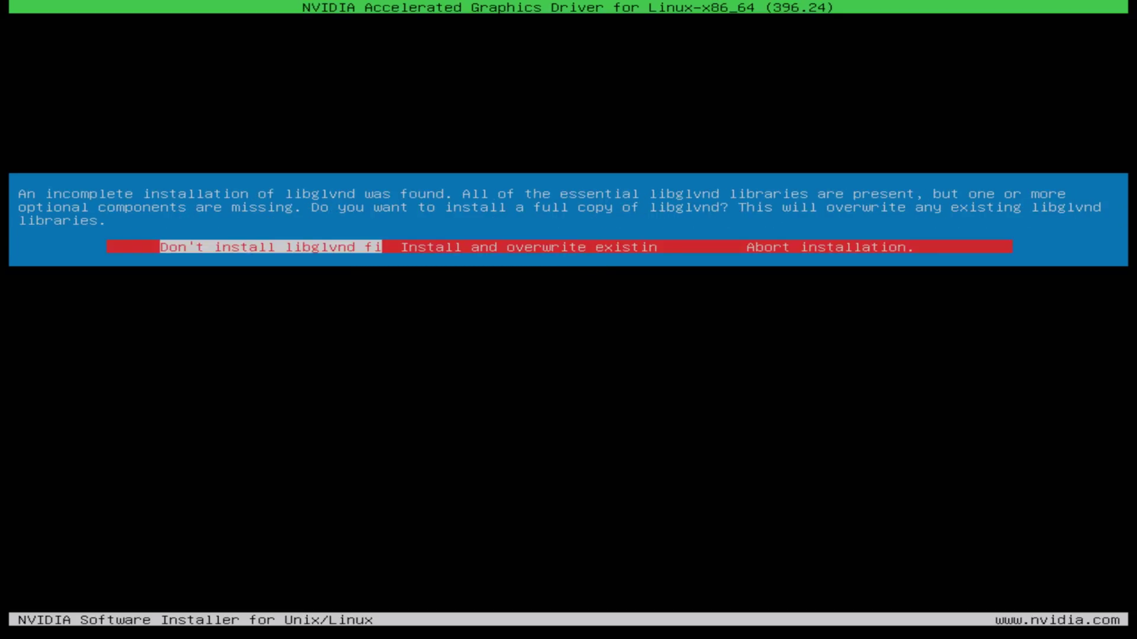
{"action": "key", "text": "Right"}
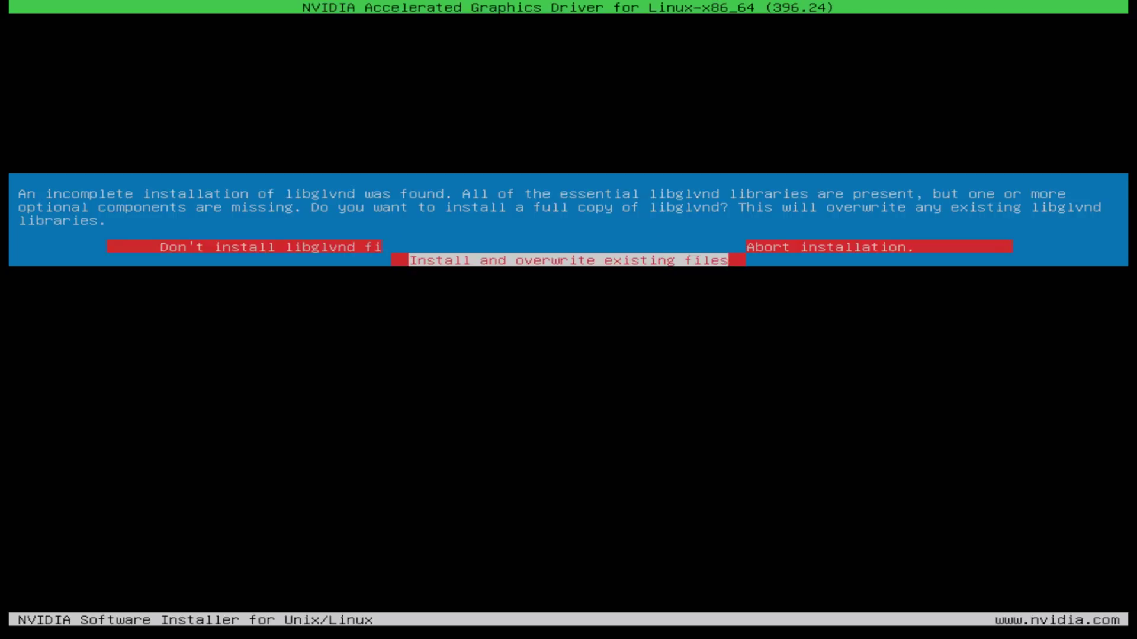
{"action": "key", "text": "Return"}
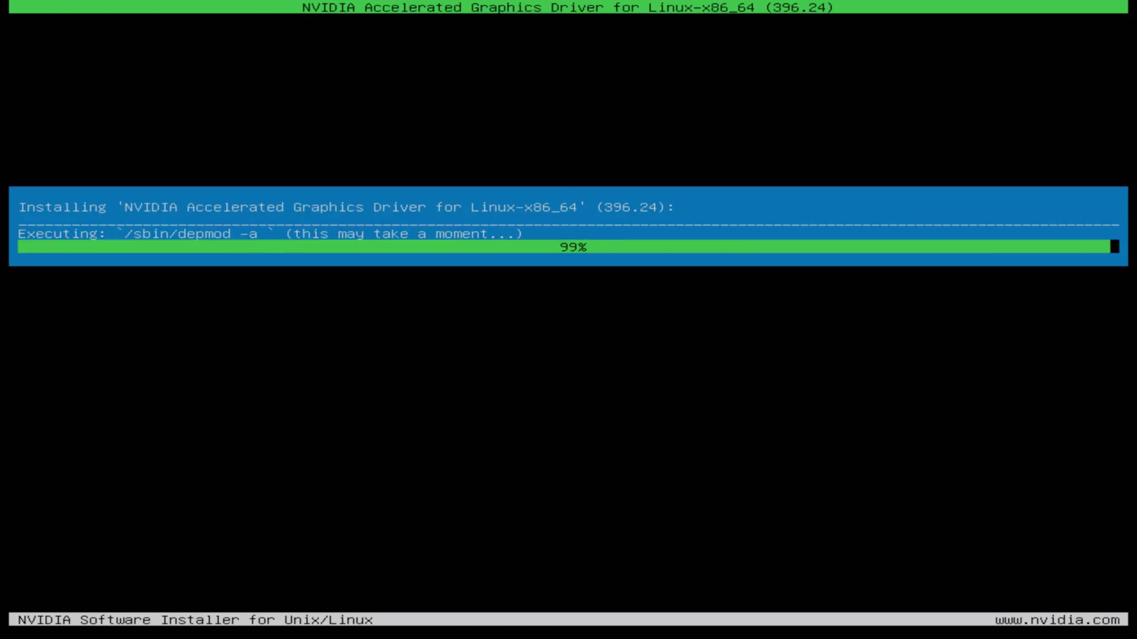
{"action": "key", "text": "Return"}
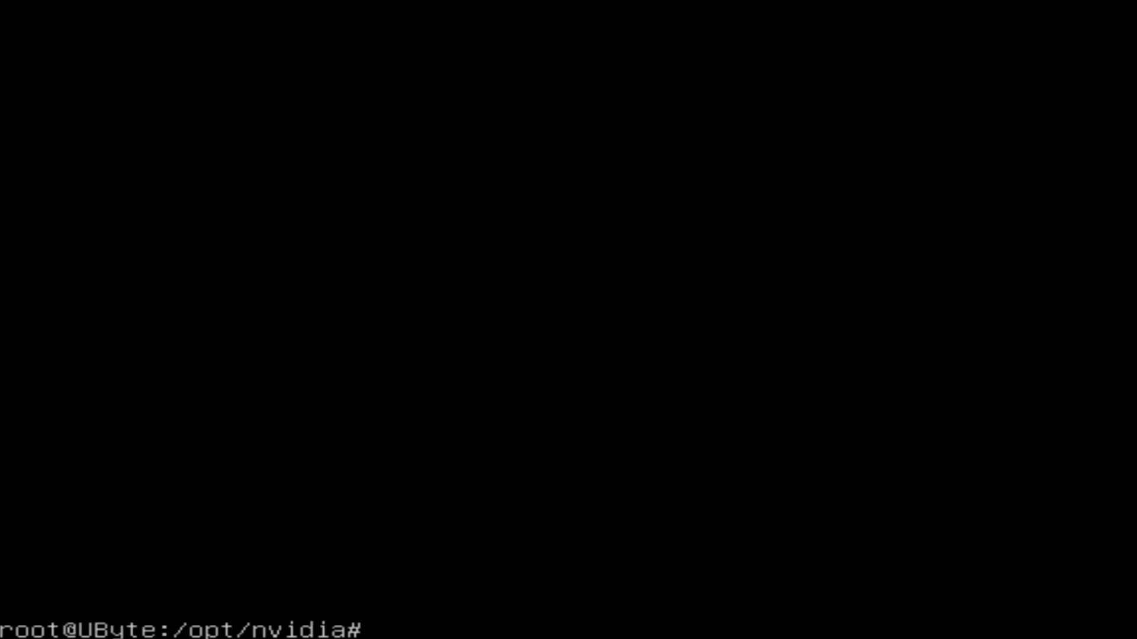
- Reboot back to the Ubuntu desktop and launch Firefox
{"action": "type", "text": "rebooo"}
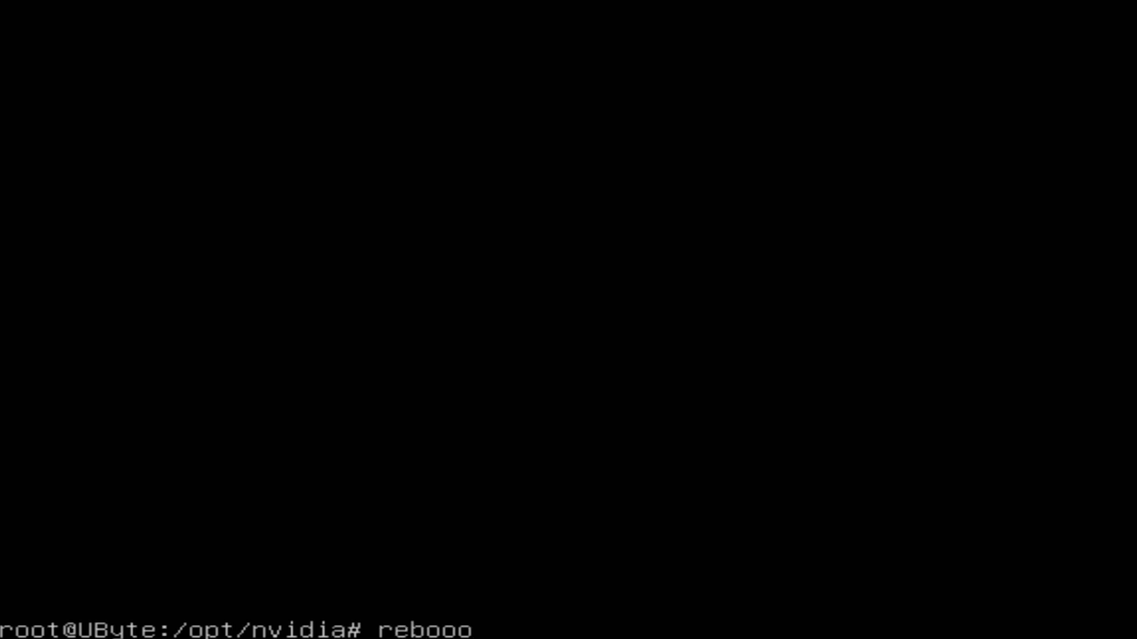
{"action": "key", "text": "BackSpace"}
{"action": "type", "text": "t"}
{"action": "key", "text": "Return"}
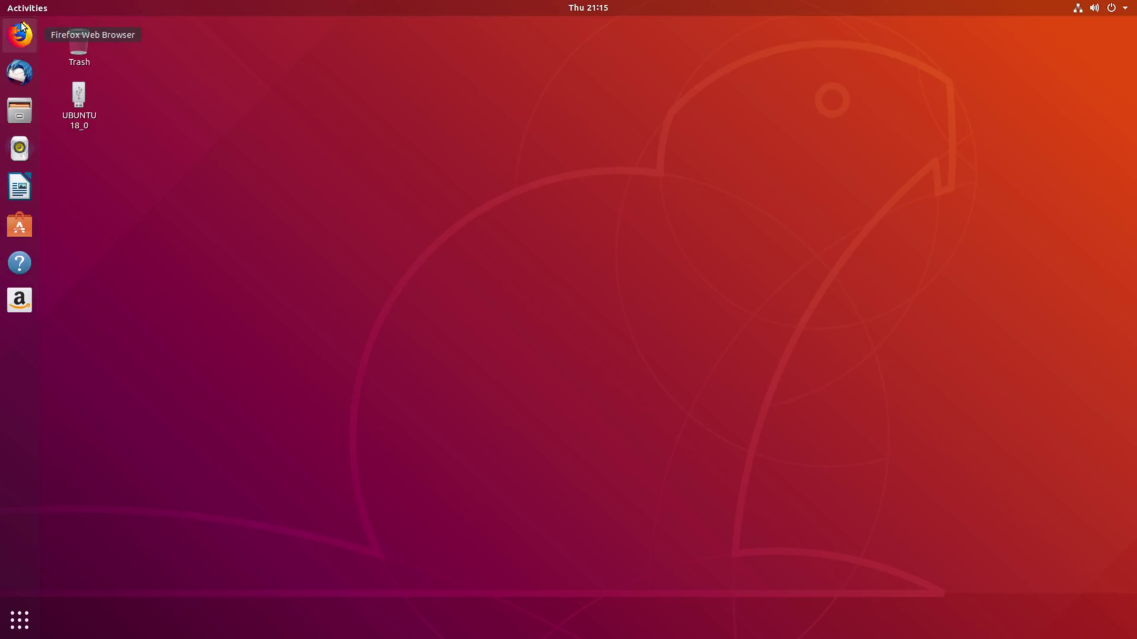
{"action": "left_click", "coordinate": [21, 25]}
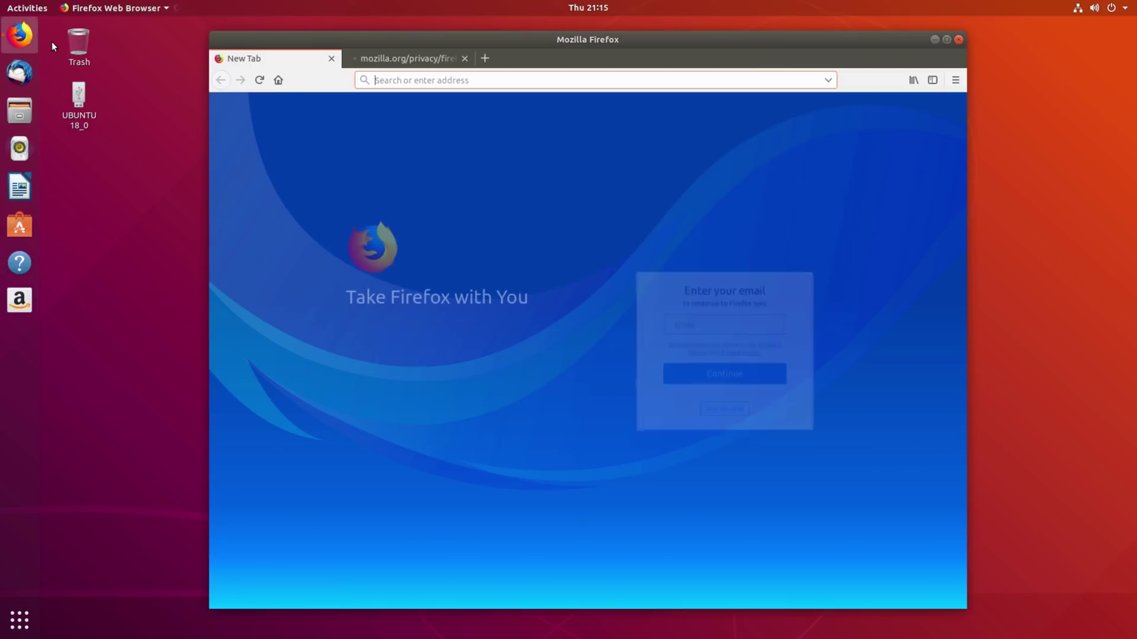
- Download the keylase/nvidia-patch repository ZIP from GitHub and drag patch.sh into Documents
{"action": "type", "text": "github"}
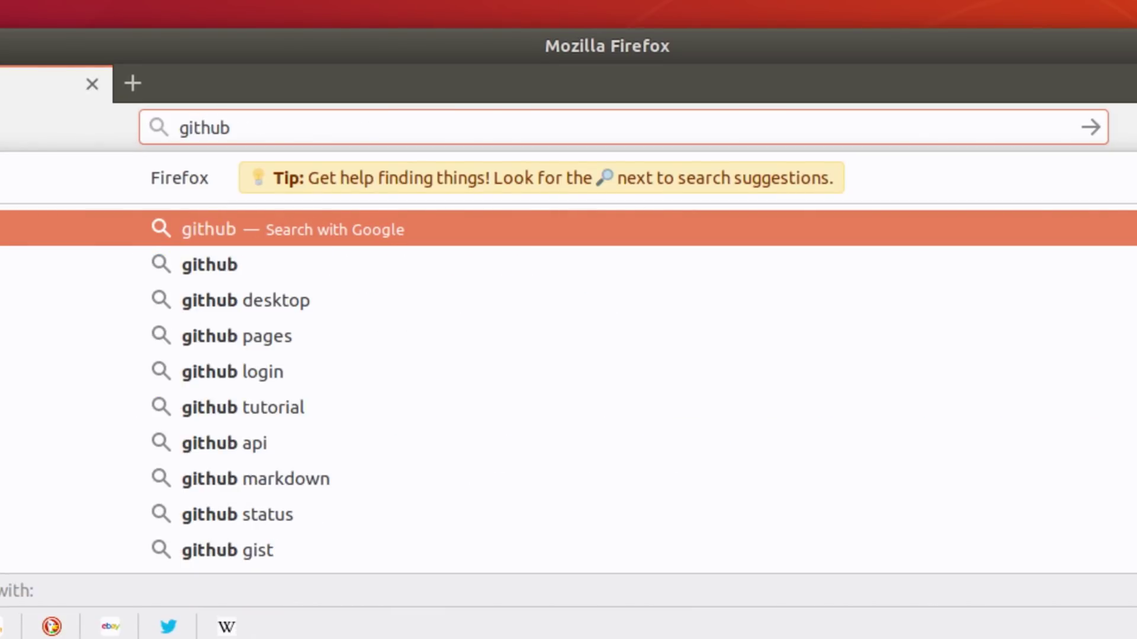
{"action": "type", "text": ".com/k"}
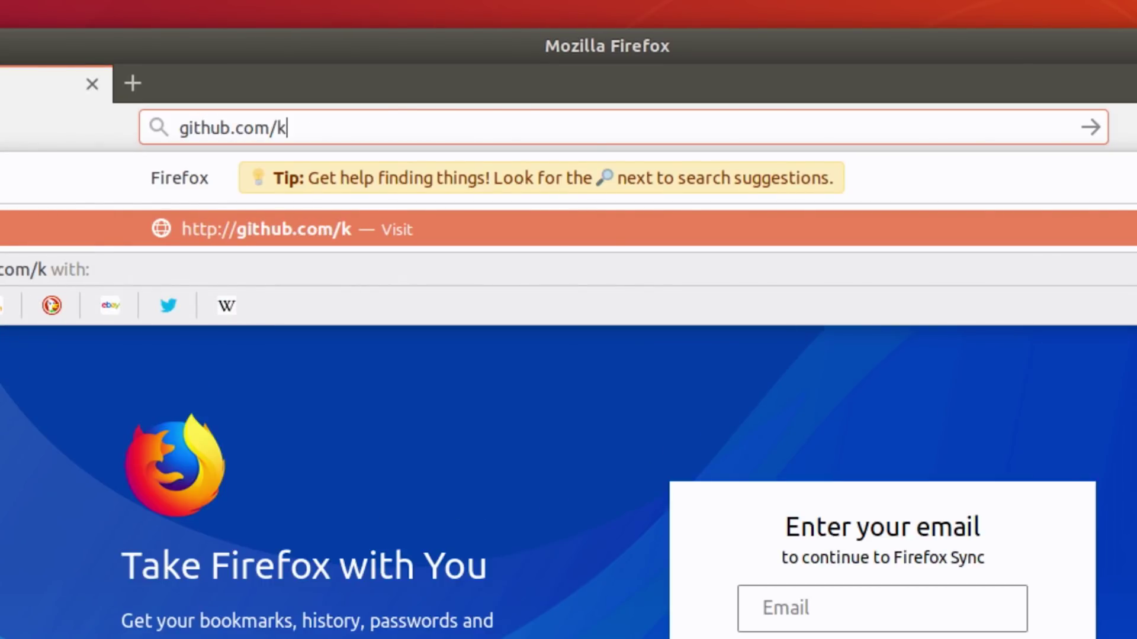
{"action": "type", "text": "eylas"}
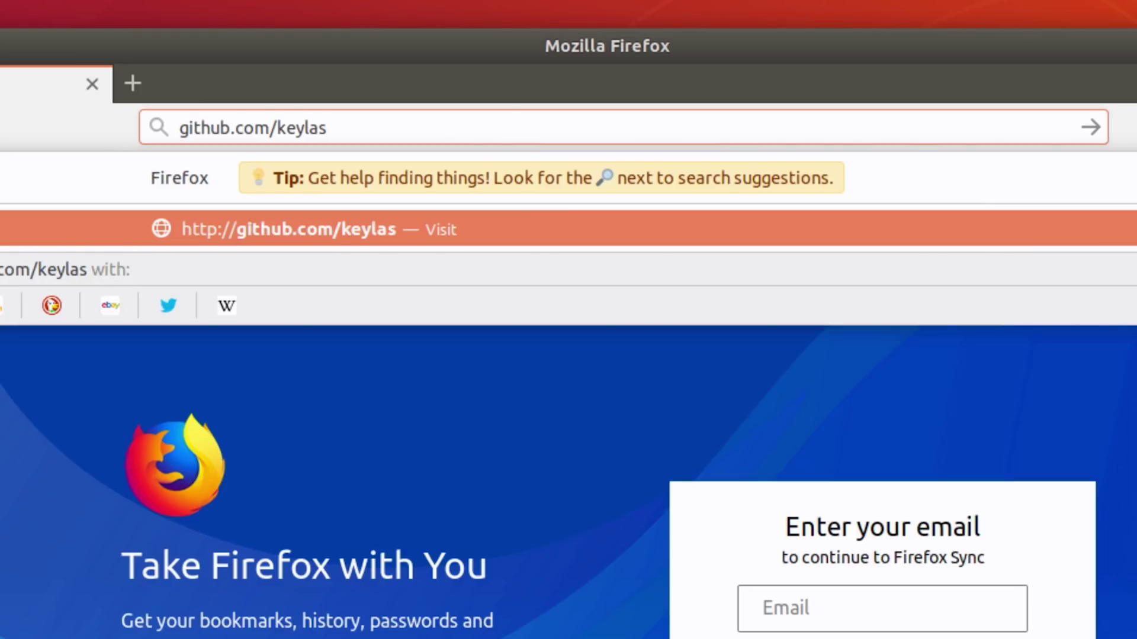
{"action": "type", "text": "e/nvidia"}
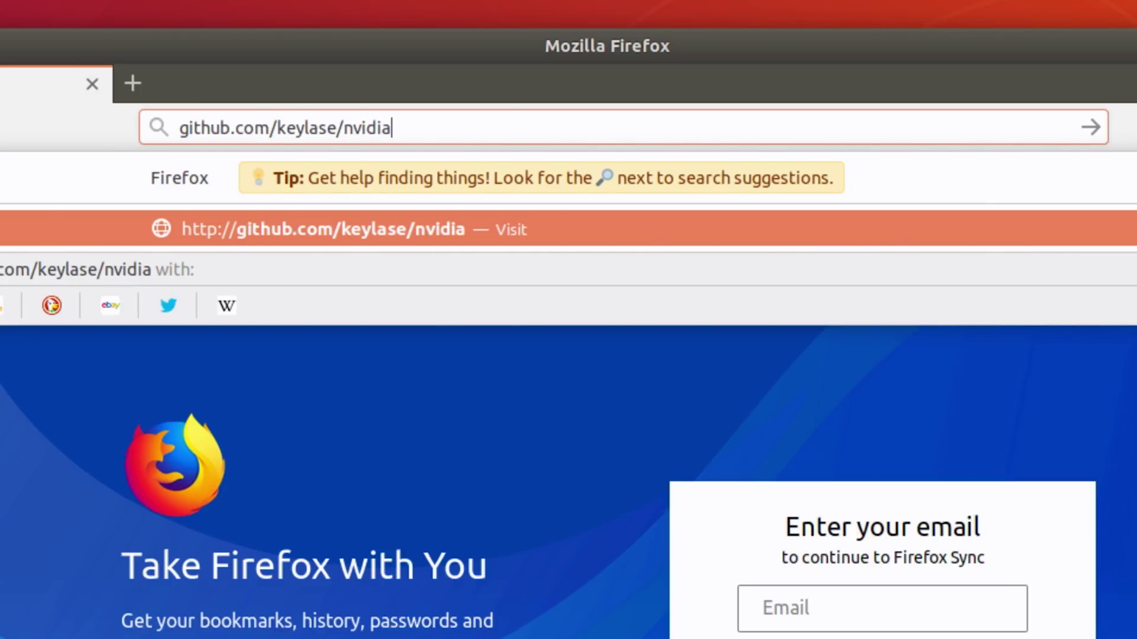
{"action": "type", "text": "-patch"}
{"action": "key", "text": "Return"}
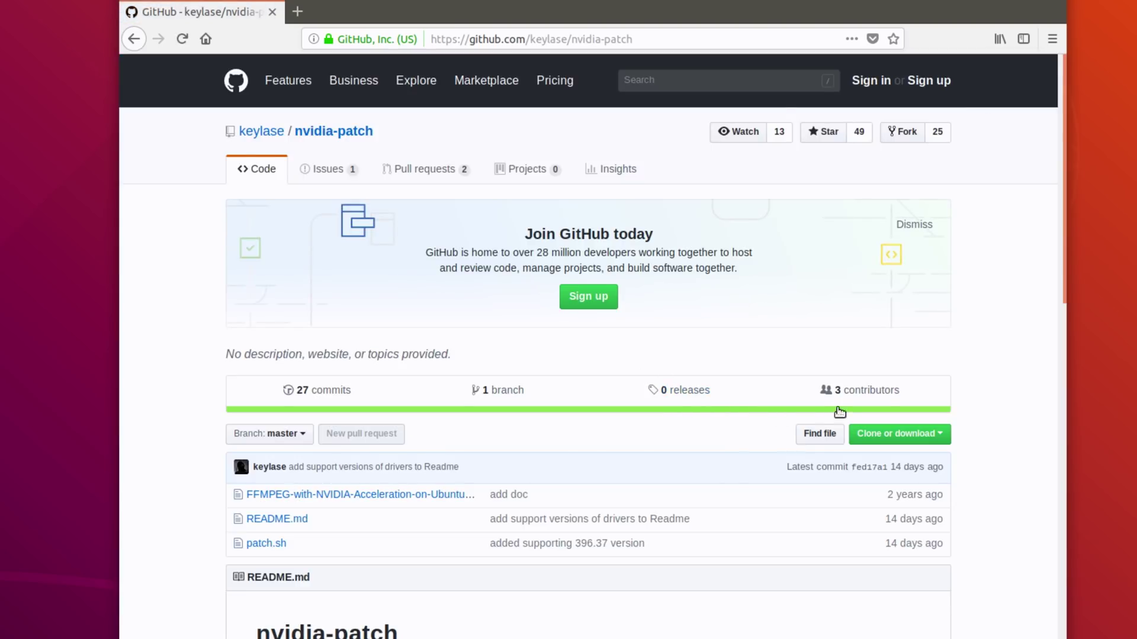
{"action": "left_click", "coordinate": [893, 438]}
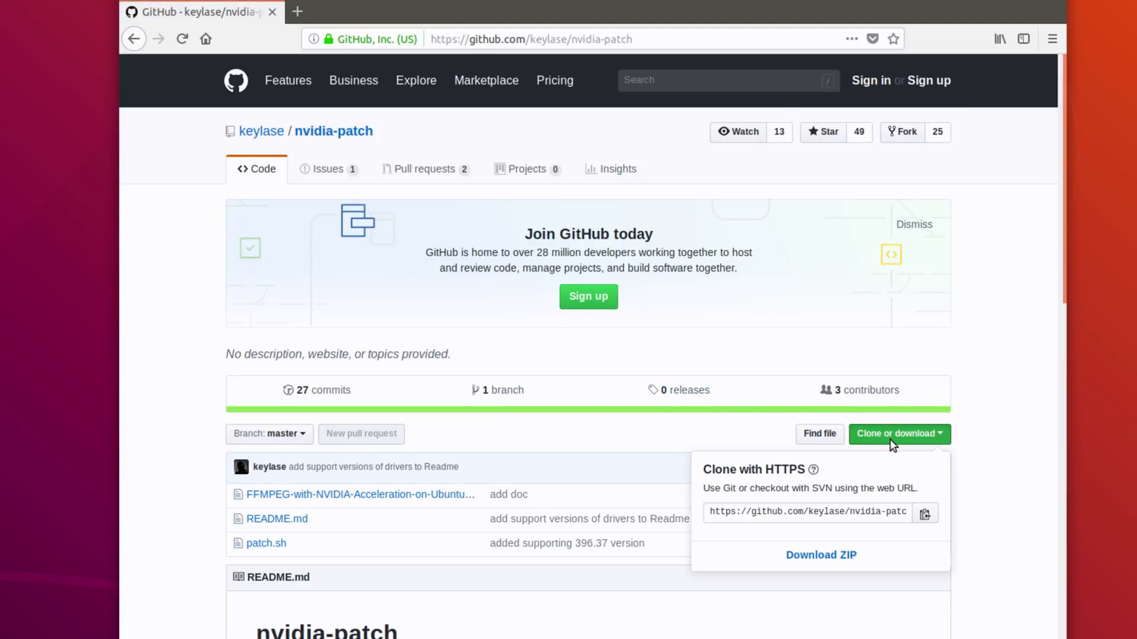
{"action": "left_click", "coordinate": [837, 558]}
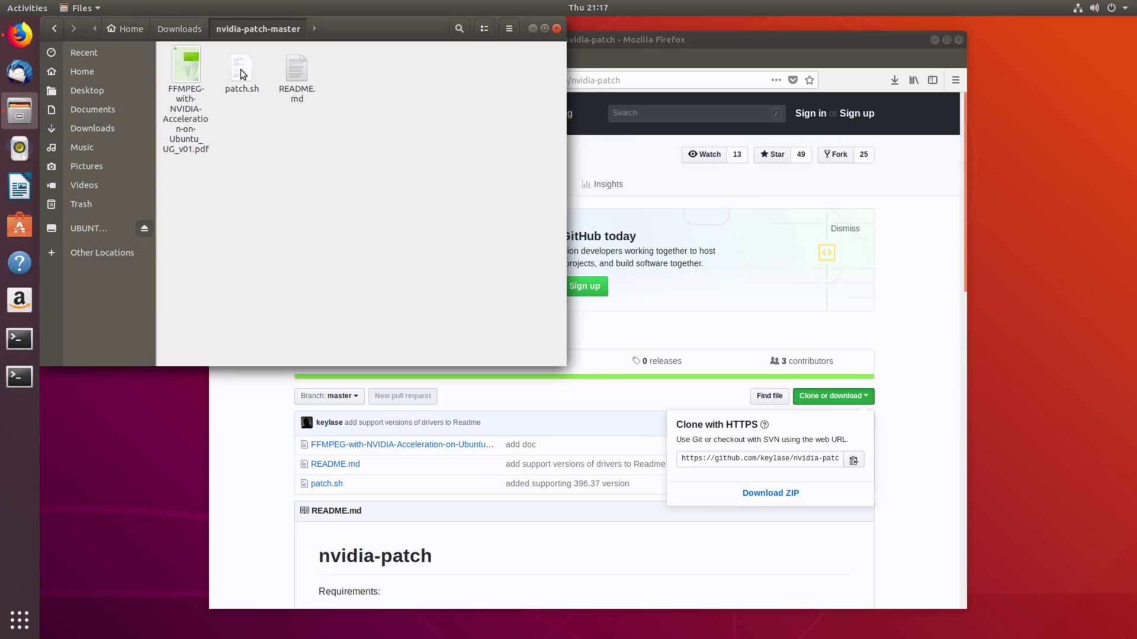
{"action": "left_click_drag", "start_coordinate": [242, 69], "coordinate": [108, 110]}
{"action": "key", "text": "ctrl+alt+F3"}
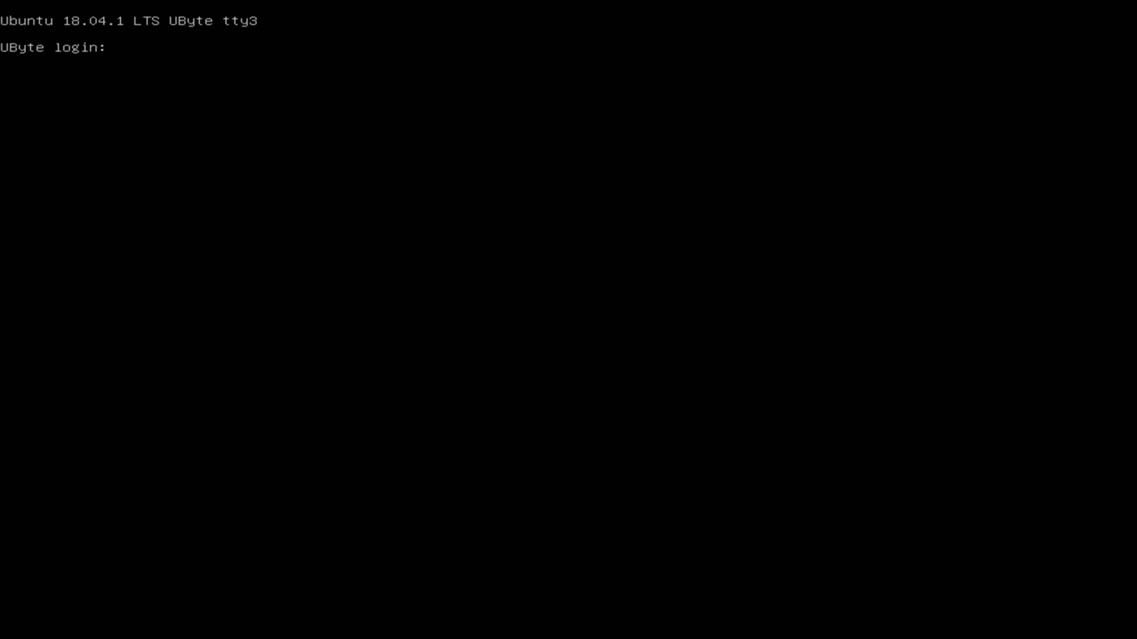
- Log in on the tty3 text console with the user name and account password
{"action": "type", "text": "jason"}
{"action": "key", "text": "Return"}
{"action": "key", "text": "Return"}
{"action": "type", "text": "cd"}
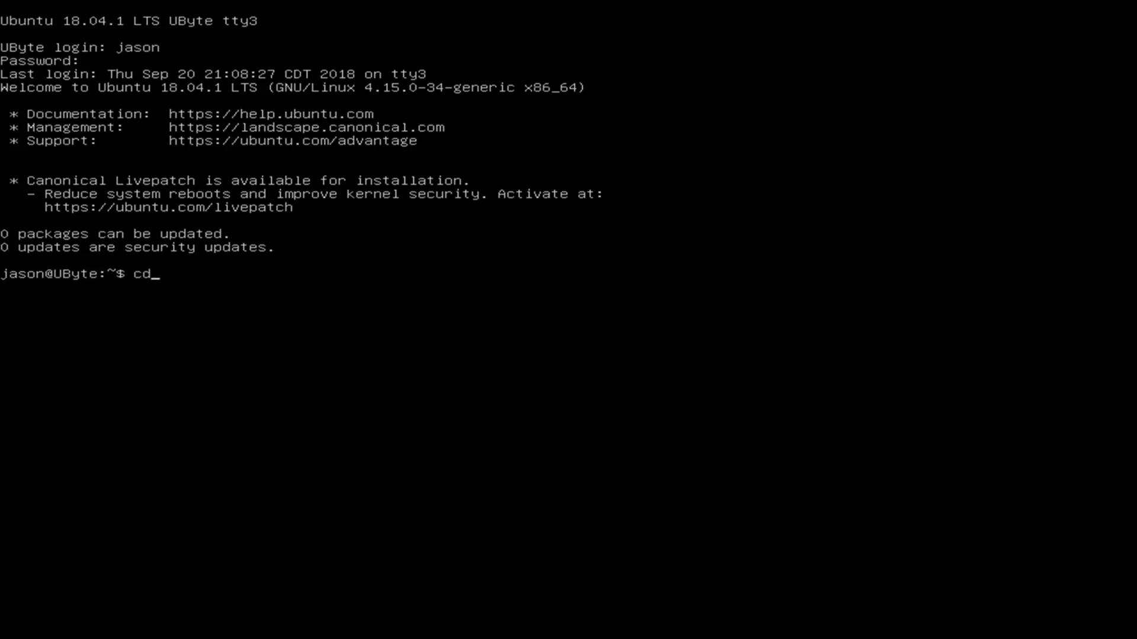
{"action": "type", "text": " /home/jason/"}
- Move into the home Documents folder, list patch.sh, and run nvidia-smi confirming driver 396.24
{"action": "key", "text": "Return"}
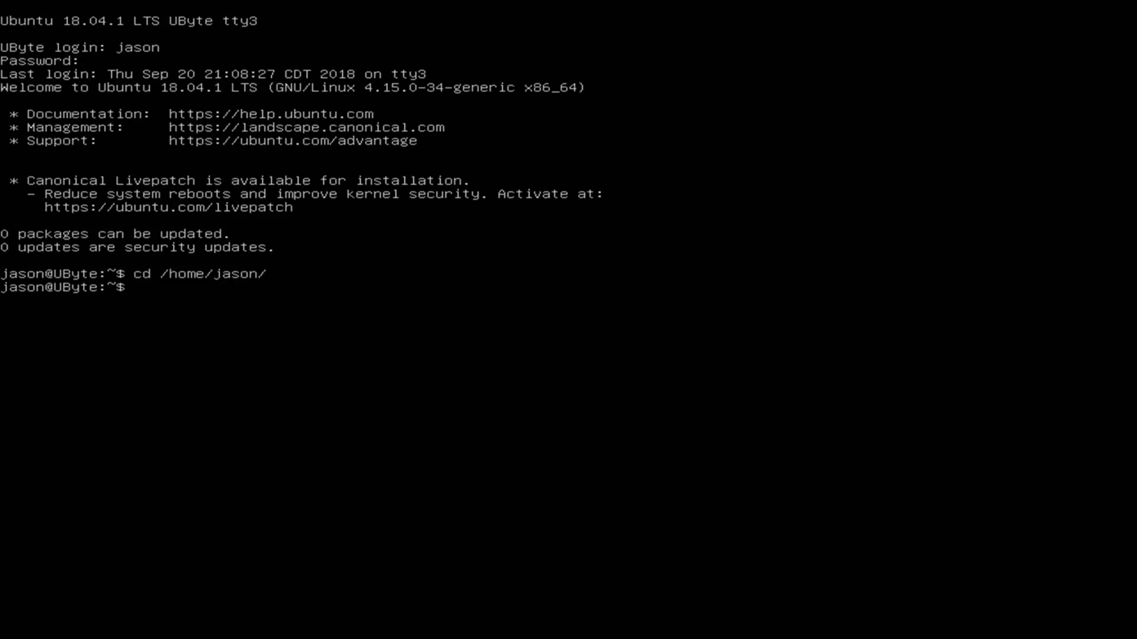
{"action": "type", "text": "ls"}
{"action": "key", "text": "Return"}
{"action": "type", "text": "/"}
{"action": "type", "text": "Documents"}
{"action": "key", "text": "Return"}
{"action": "type", "text": "ls"}
{"action": "key", "text": "Return"}
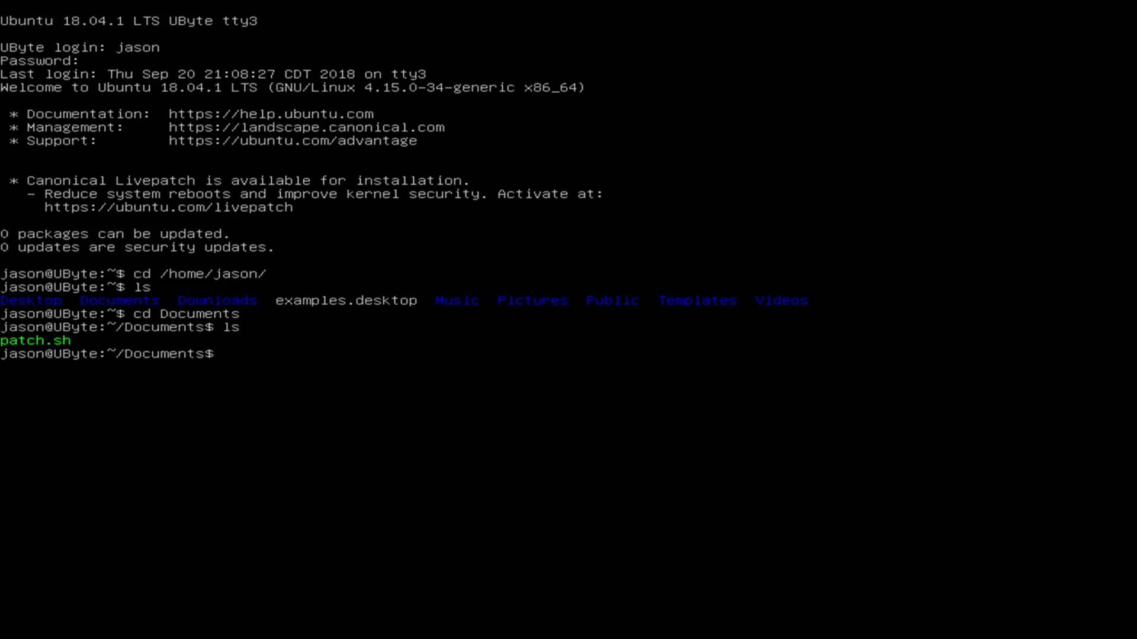
{"action": "type", "text": "nvidia-smi"}
{"action": "key", "text": "Return"}
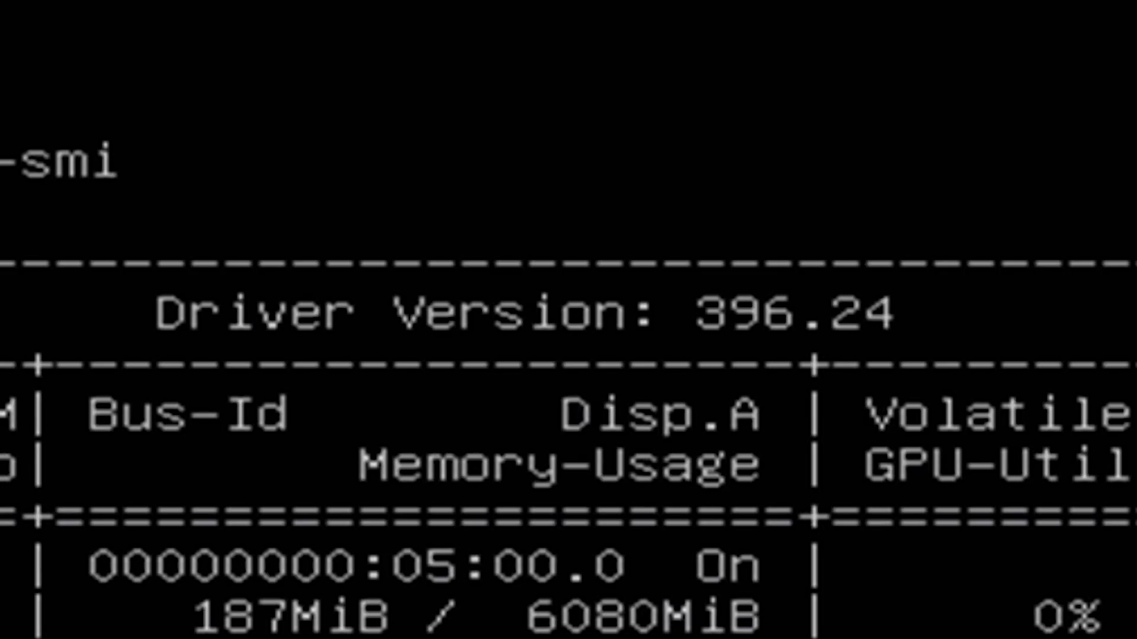
- Rerun bash ./patch.sh as root via sudo -s, backing up and patching libnvidia-encode for 396.24
{"action": "type", "text": "bash ./pat"}
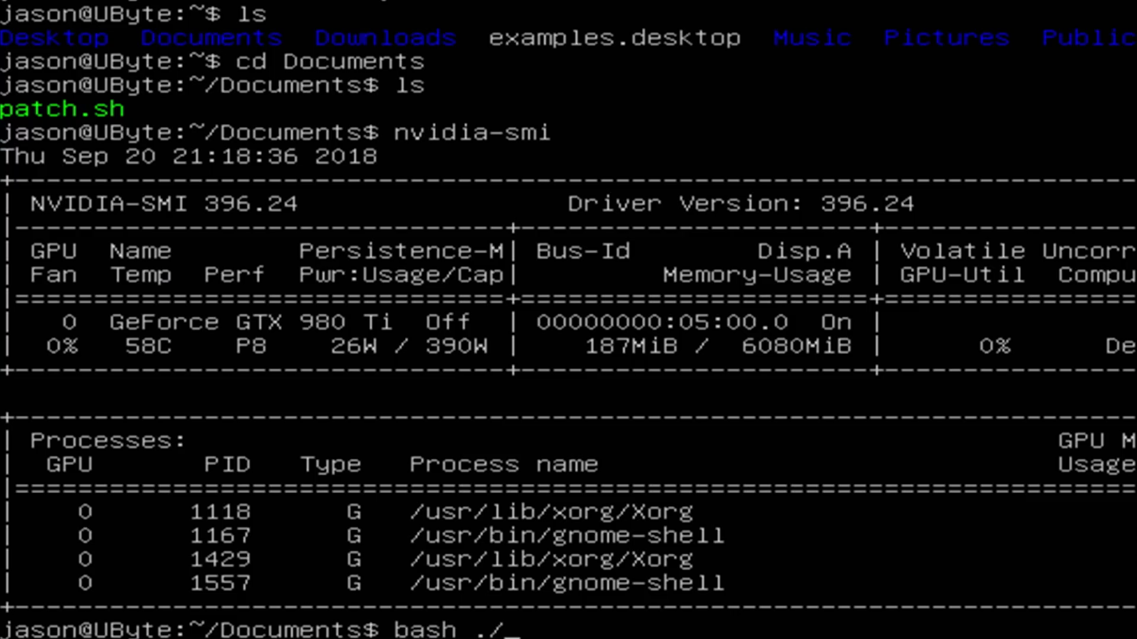
{"action": "type", "text": "ch.sh -s"}
{"action": "key", "text": "Return"}
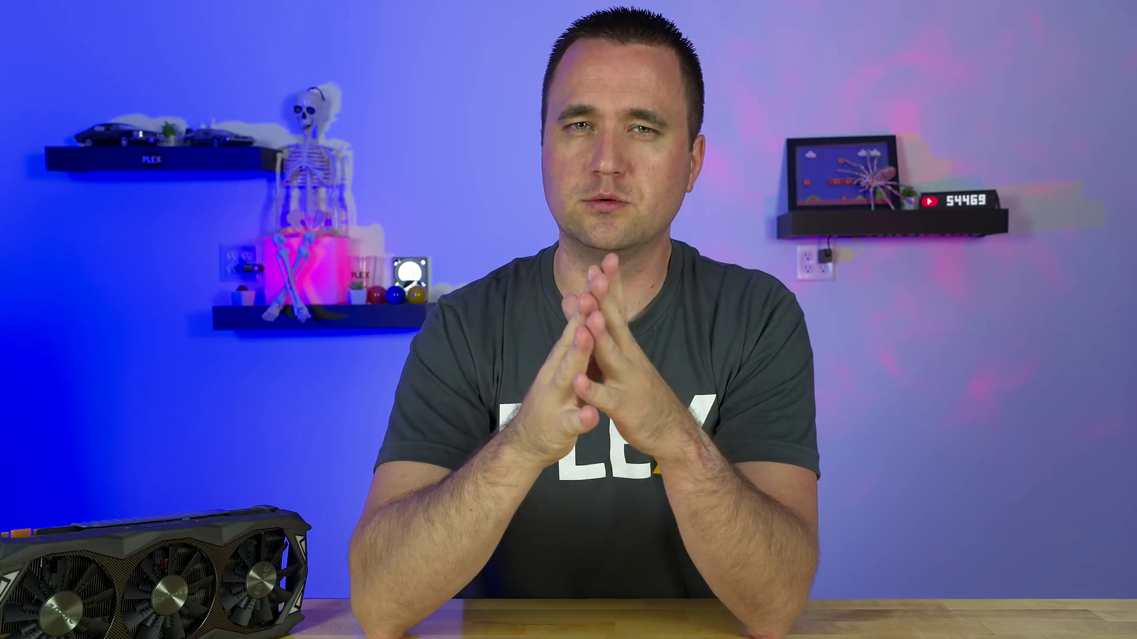
{"action": "type", "text": "udo"}
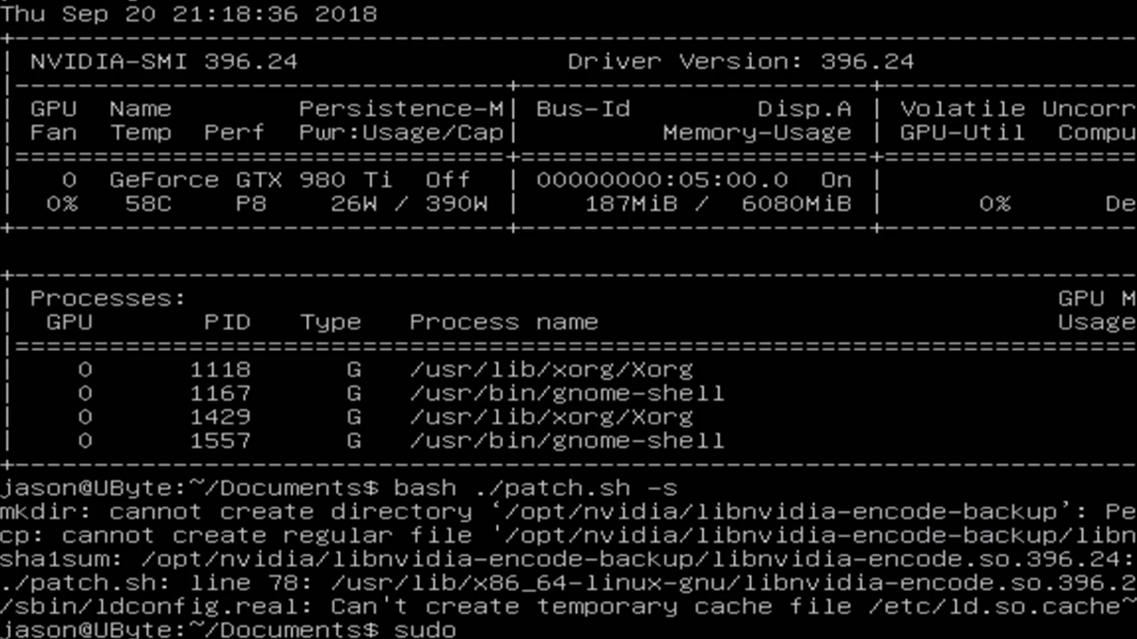
{"action": "type", "text": " -s"}
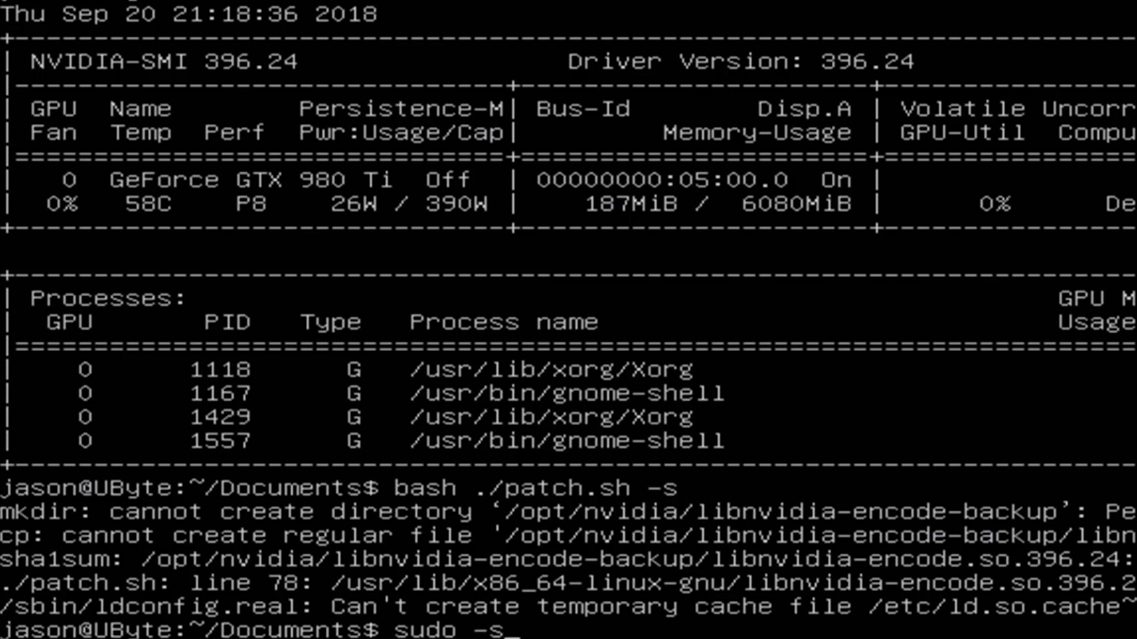
{"action": "key", "text": "Return"}
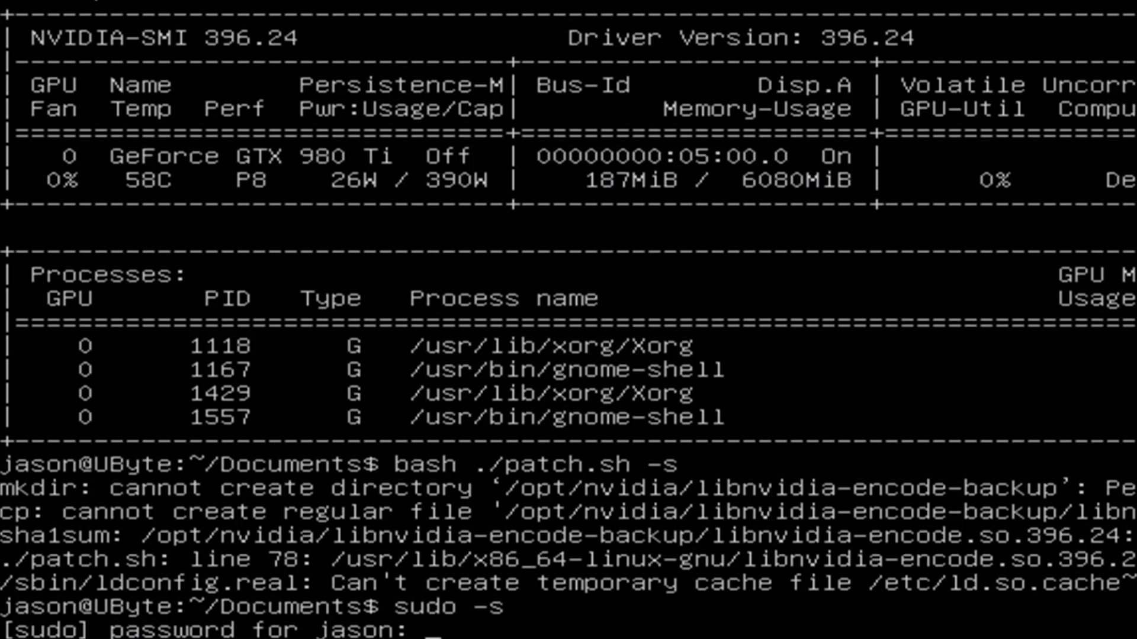
{"action": "key", "text": "Return"}
{"action": "type", "text": "bash"}
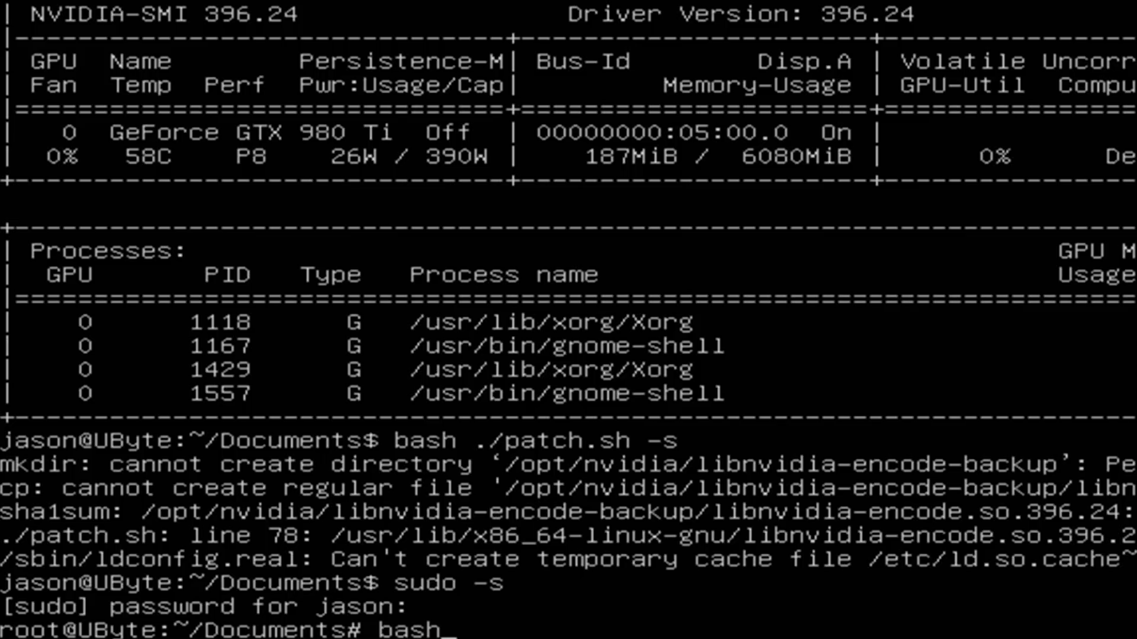
{"action": "type", "text": " ./patch"}
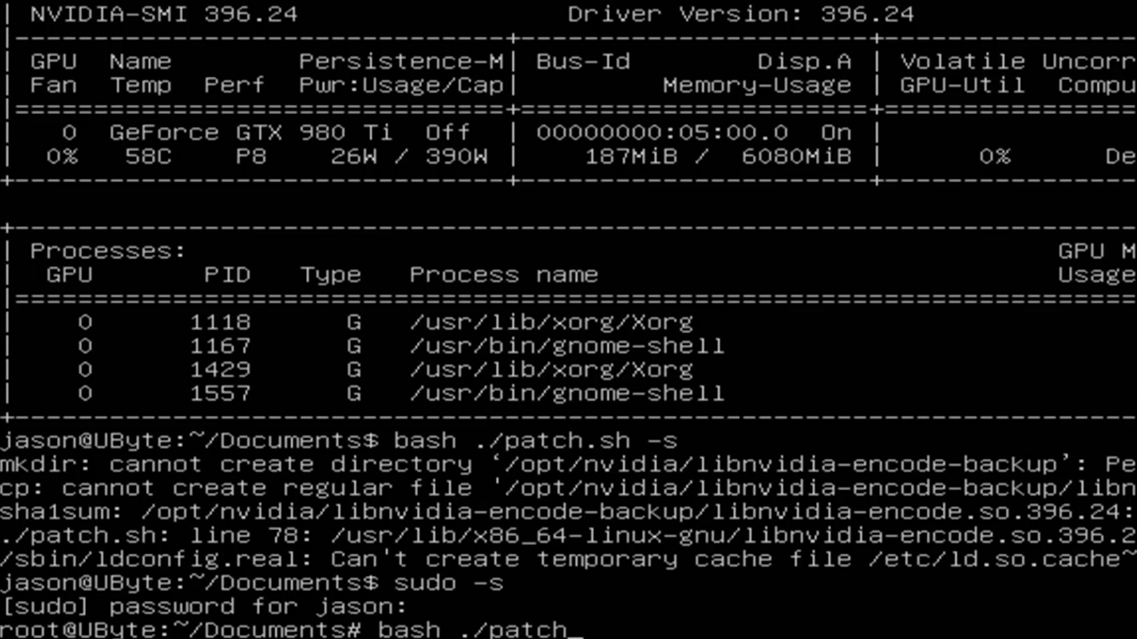
{"action": "type", "text": ".sh"}
{"action": "key", "text": "Return"}
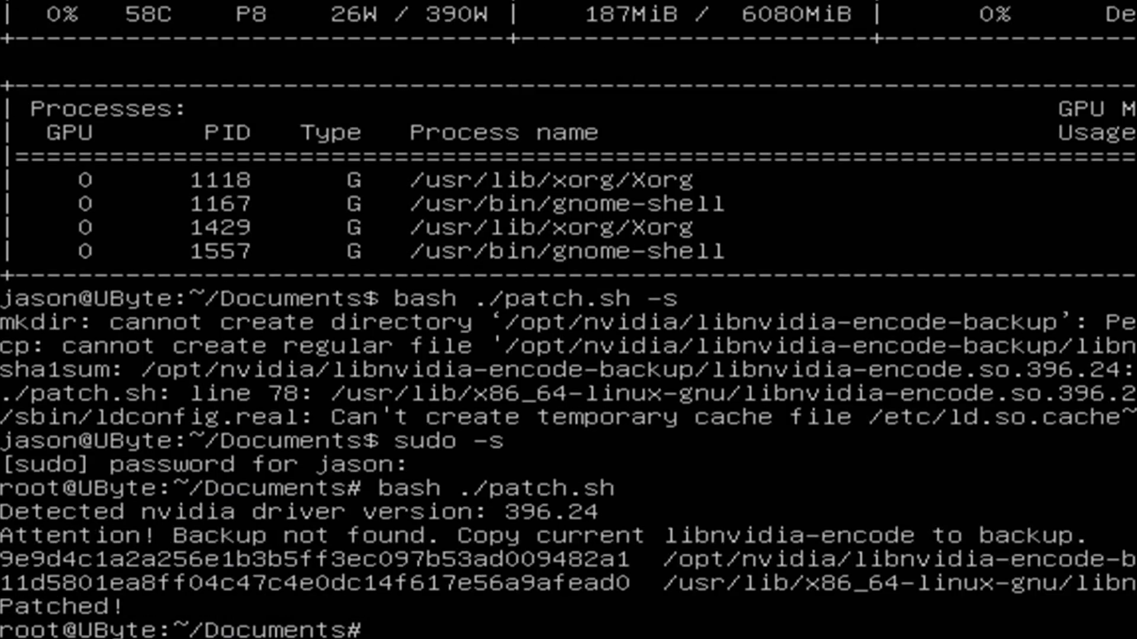